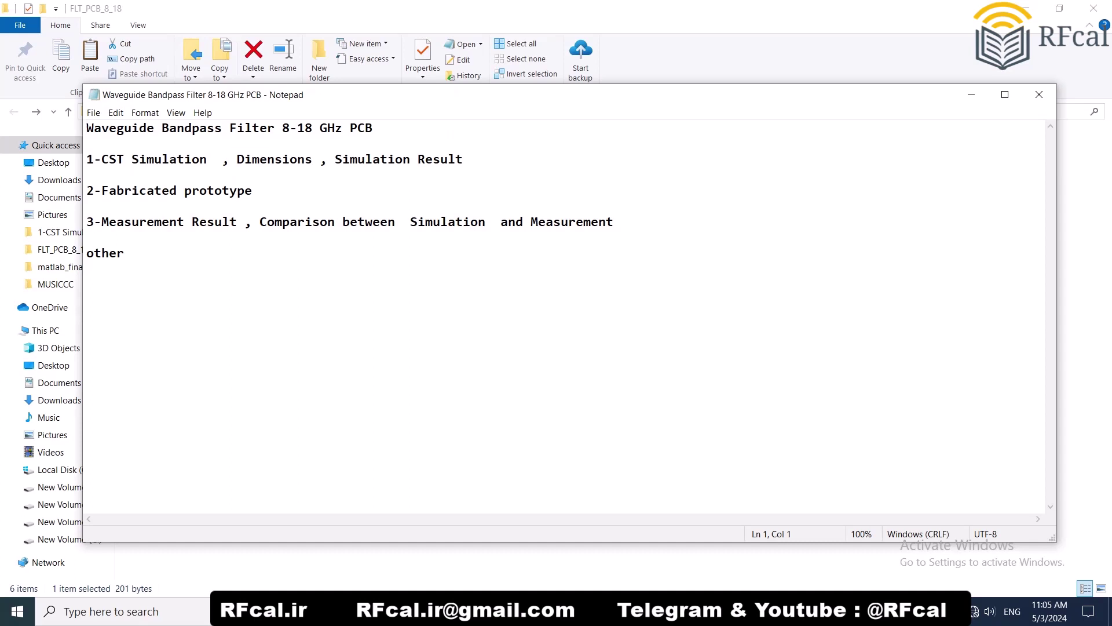
- Review the title and the simulation, fabricated prototype and measurement items in the filter's outline notes, and put the notes away
{"action": "left_click_drag", "start_coordinate": [154, 128], "coordinate": [374, 129]}
{"action": "left_click", "coordinate": [304, 129]}
{"action": "left_click", "coordinate": [358, 129]}
{"action": "left_click_drag", "start_coordinate": [123, 158], "coordinate": [426, 159]}
{"action": "left_click", "coordinate": [283, 159]}
{"action": "left_click", "coordinate": [373, 159]}
{"action": "left_click_drag", "start_coordinate": [139, 190], "coordinate": [254, 190]}
{"action": "left_click", "coordinate": [238, 190]}
{"action": "left_click_drag", "start_coordinate": [123, 222], "coordinate": [464, 222]}
{"action": "left_click", "coordinate": [426, 222]}
{"action": "left_click_drag", "start_coordinate": [169, 128], "coordinate": [253, 128]}
{"action": "left_click", "coordinate": [249, 143]}
{"action": "left_click", "coordinate": [972, 94]}
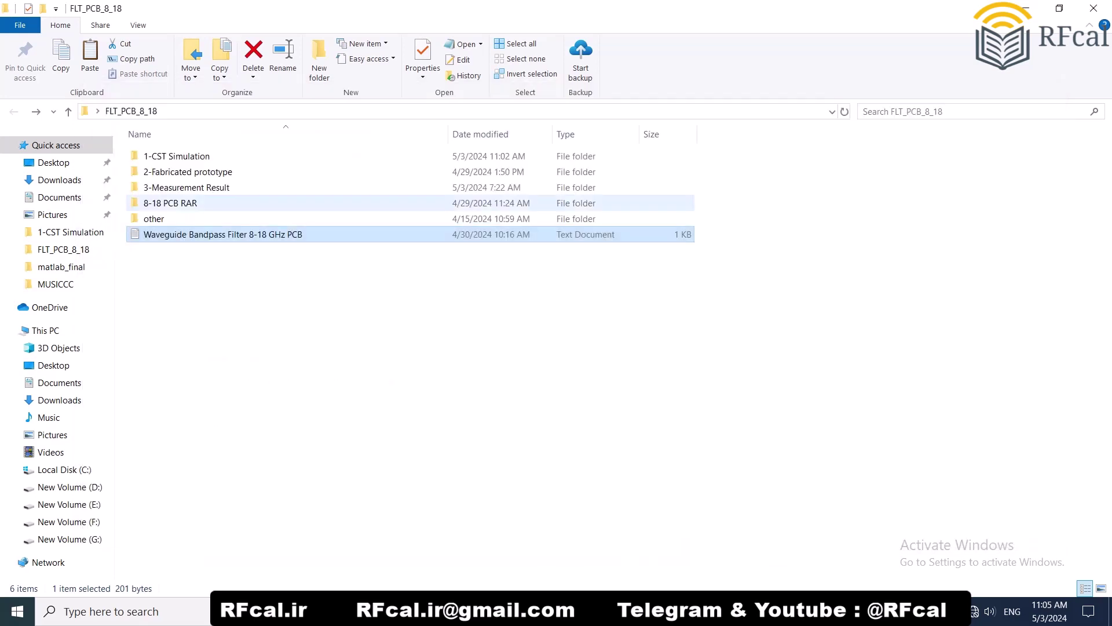
- Open the 1-CST Simulation folder, look over its two CST Studio files, and switch to CST Studio Suite
{"action": "left_click", "coordinate": [177, 157]}
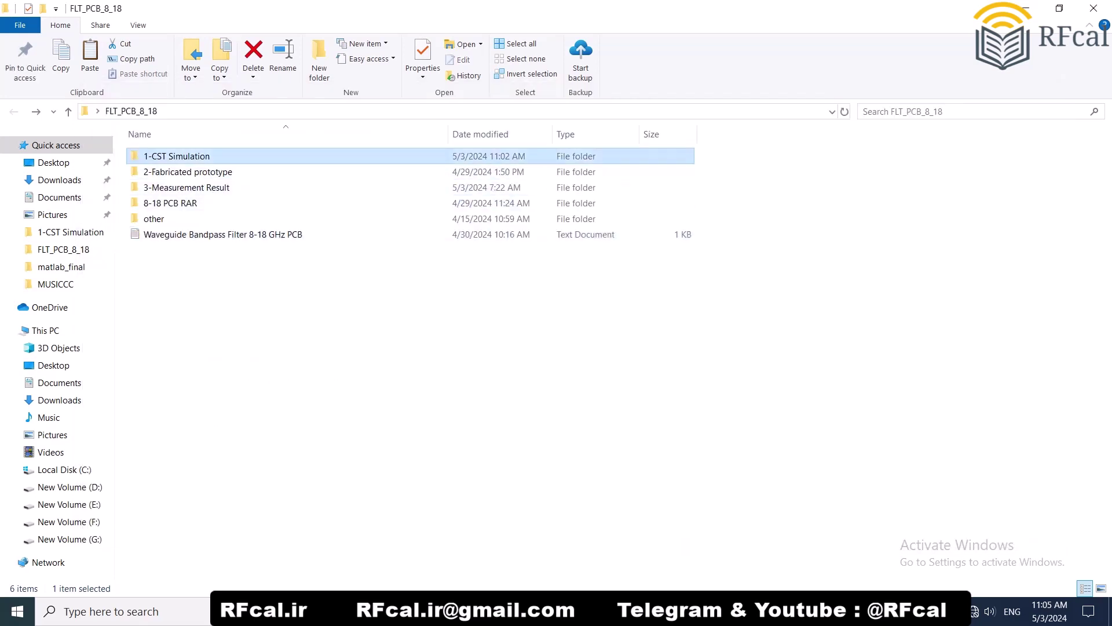
{"action": "double_click", "coordinate": [177, 156]}
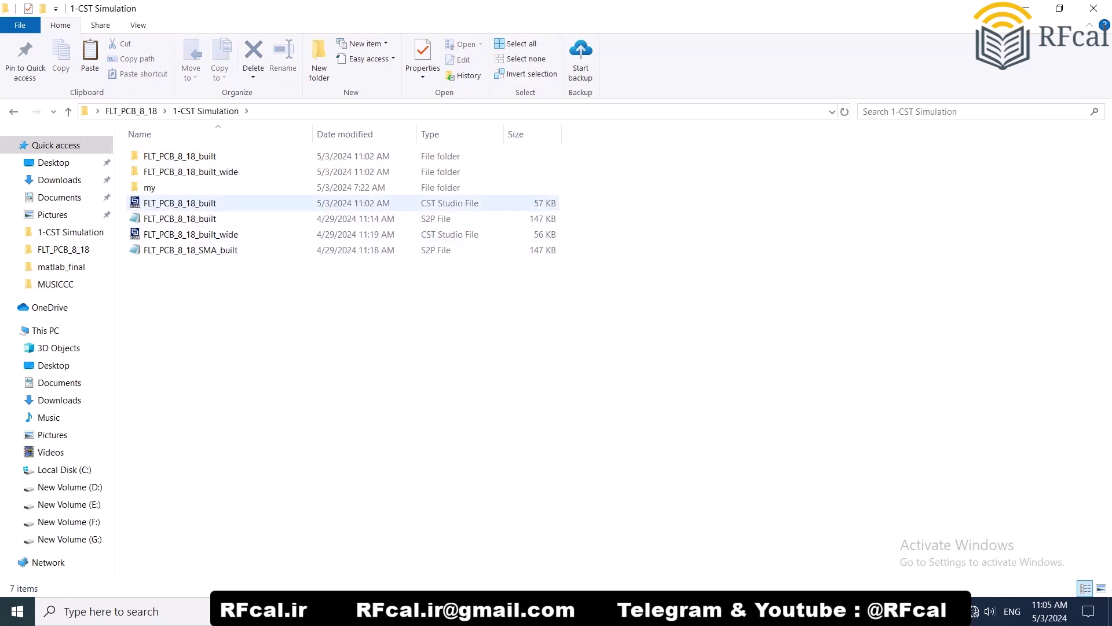
{"action": "left_click", "coordinate": [179, 203]}
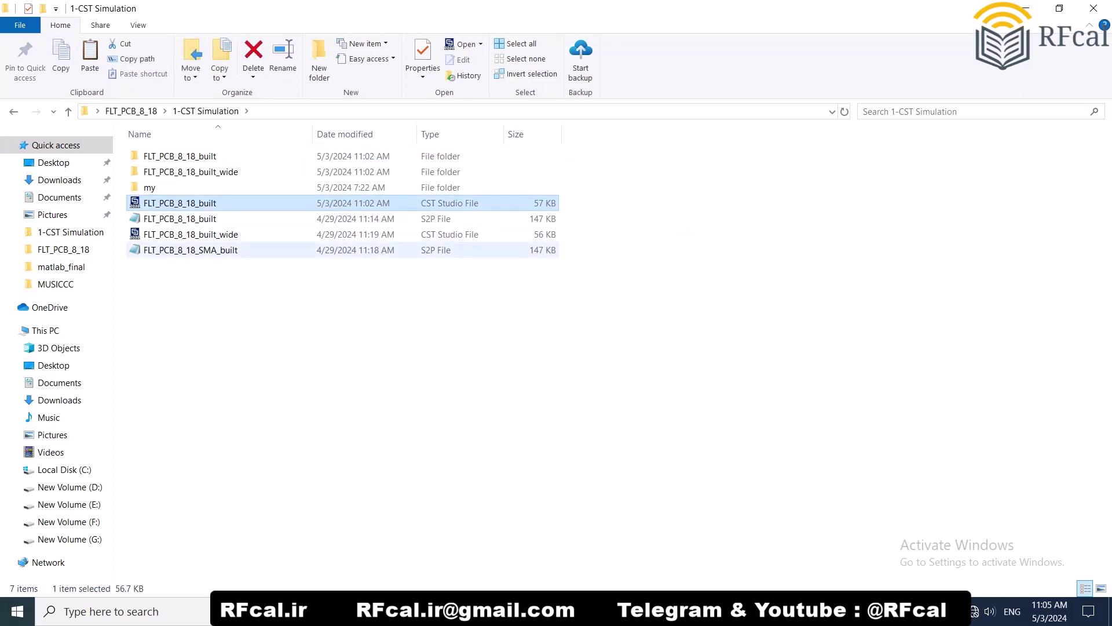
{"action": "left_click", "coordinate": [192, 234]}
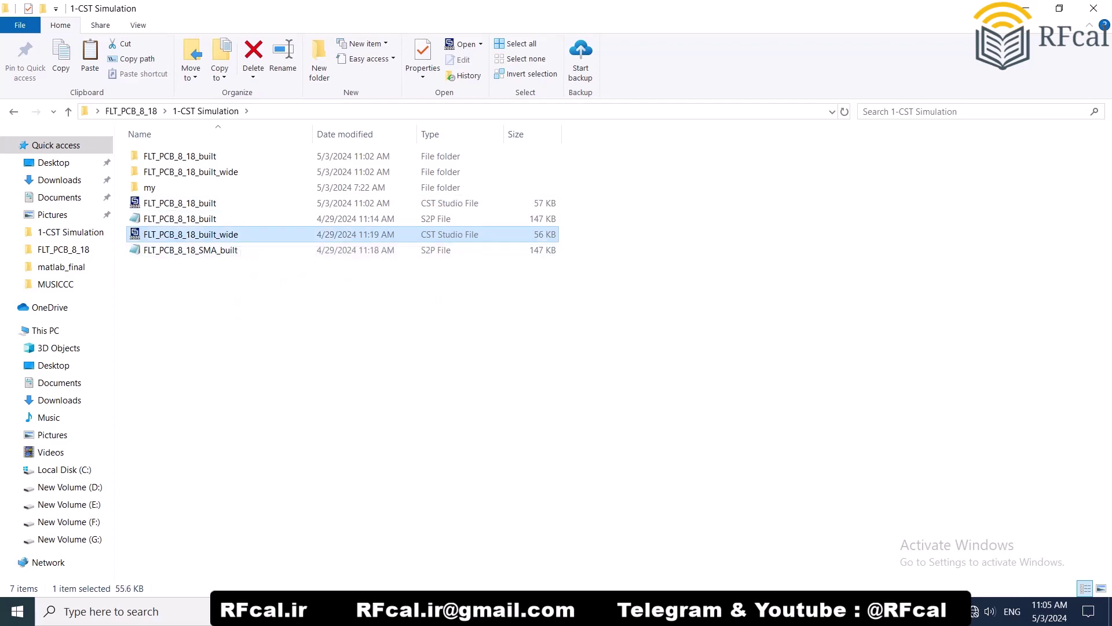
{"action": "key", "text": "alt+Tab"}
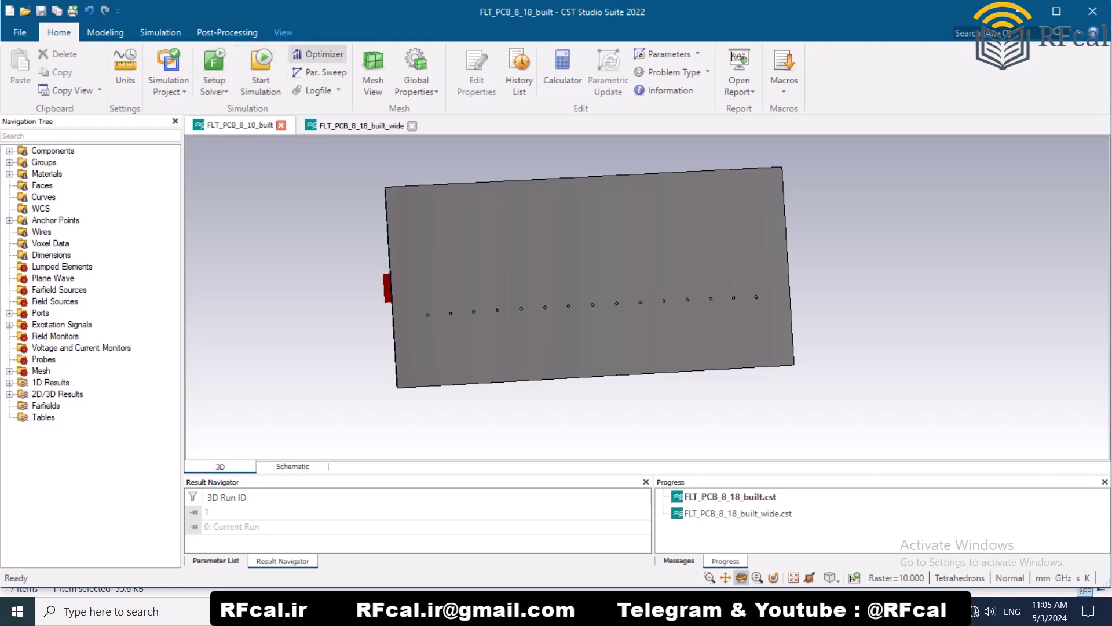
- Add a distance dimension to the short edge of the PCB filter beside the red port
{"action": "left_click", "coordinate": [283, 32]}
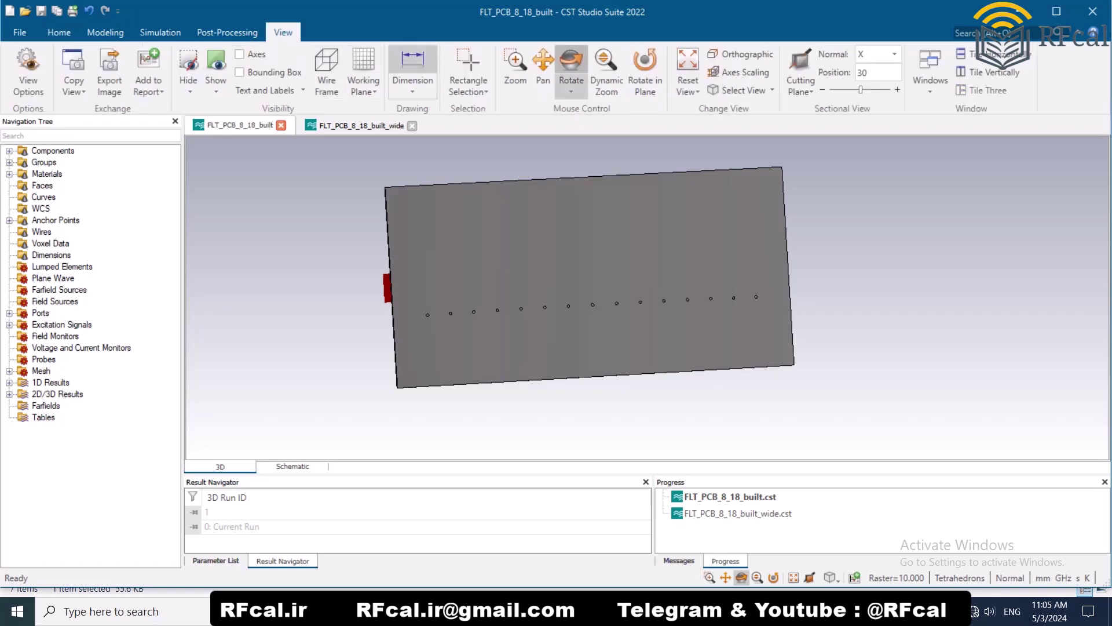
{"action": "left_click", "coordinate": [413, 64]}
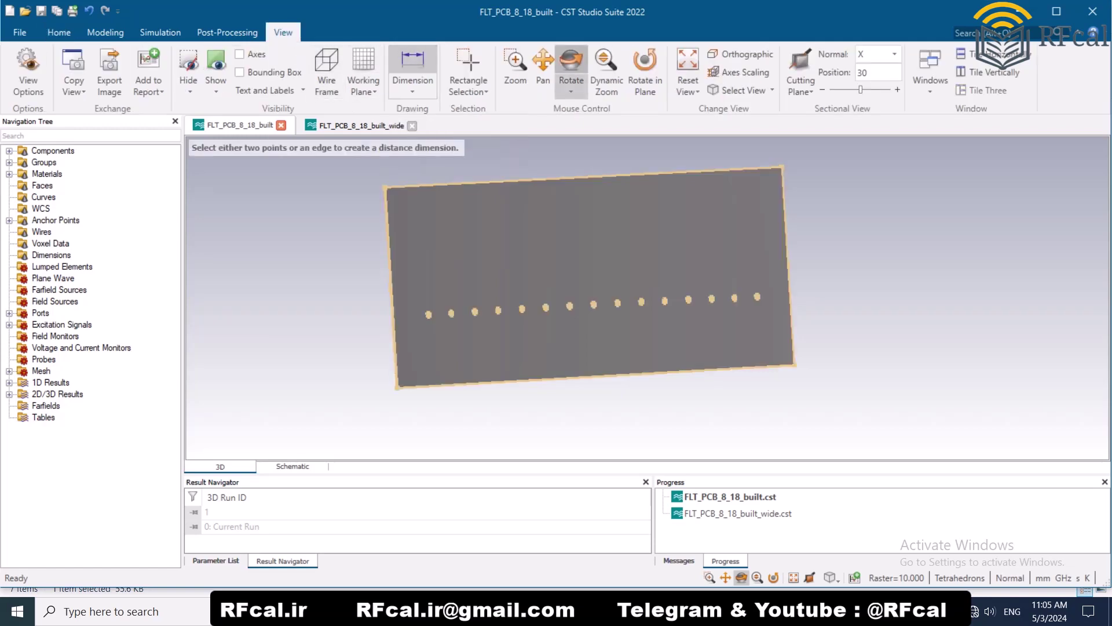
{"action": "left_click", "coordinate": [391, 278]}
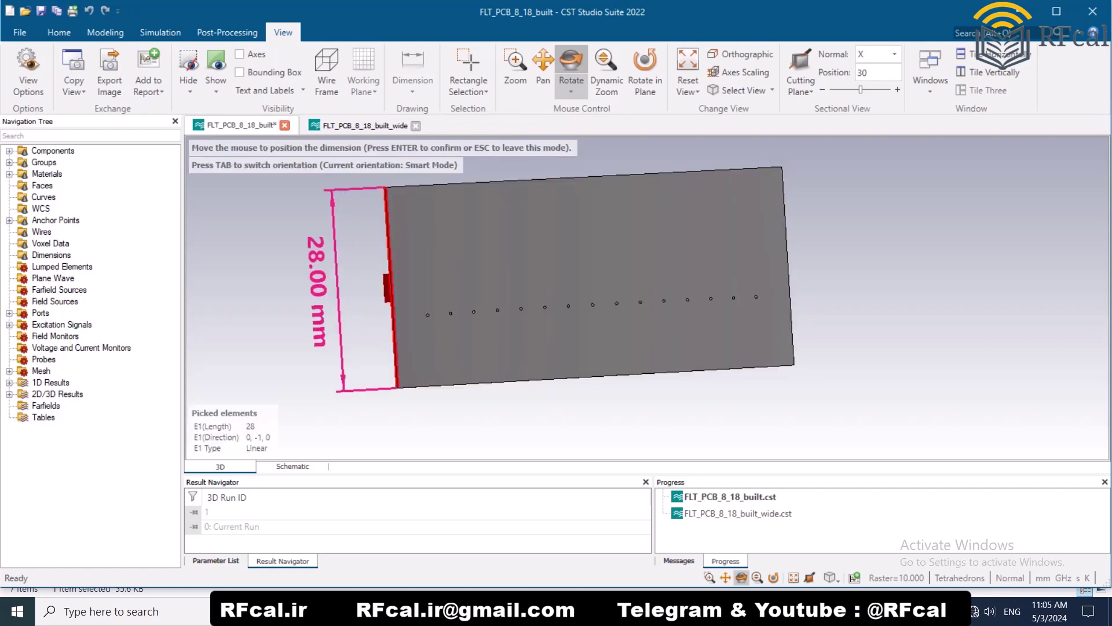
{"action": "key", "text": "Return"}
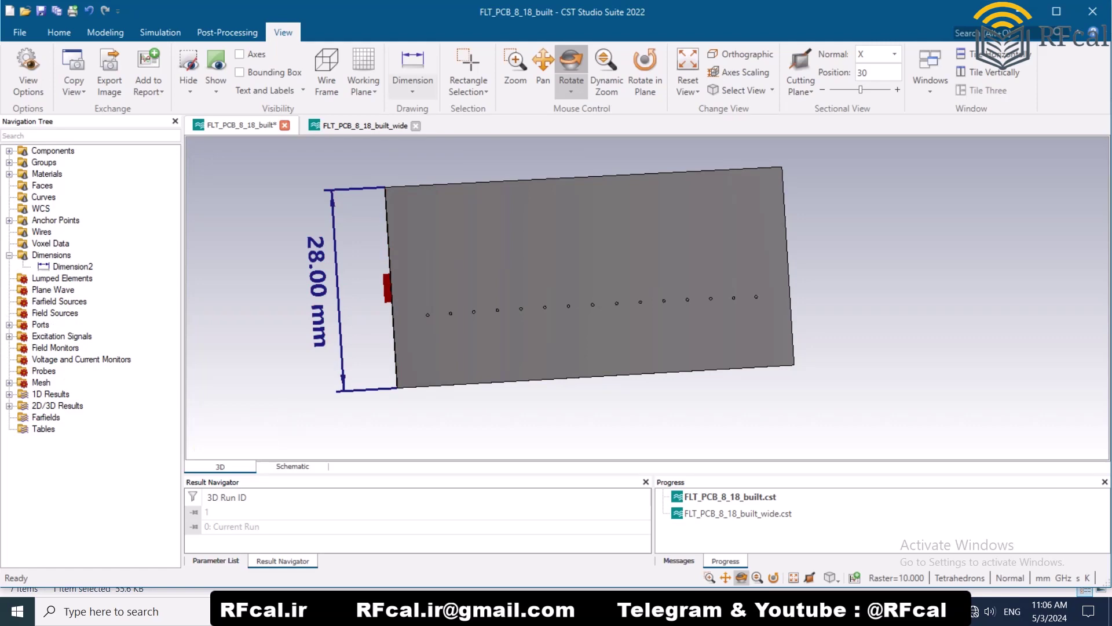
- Add a distance dimension to the long edge of the PCB filter nearest the row of vias
{"action": "left_click", "coordinate": [413, 63]}
{"action": "double_click", "coordinate": [597, 377]}
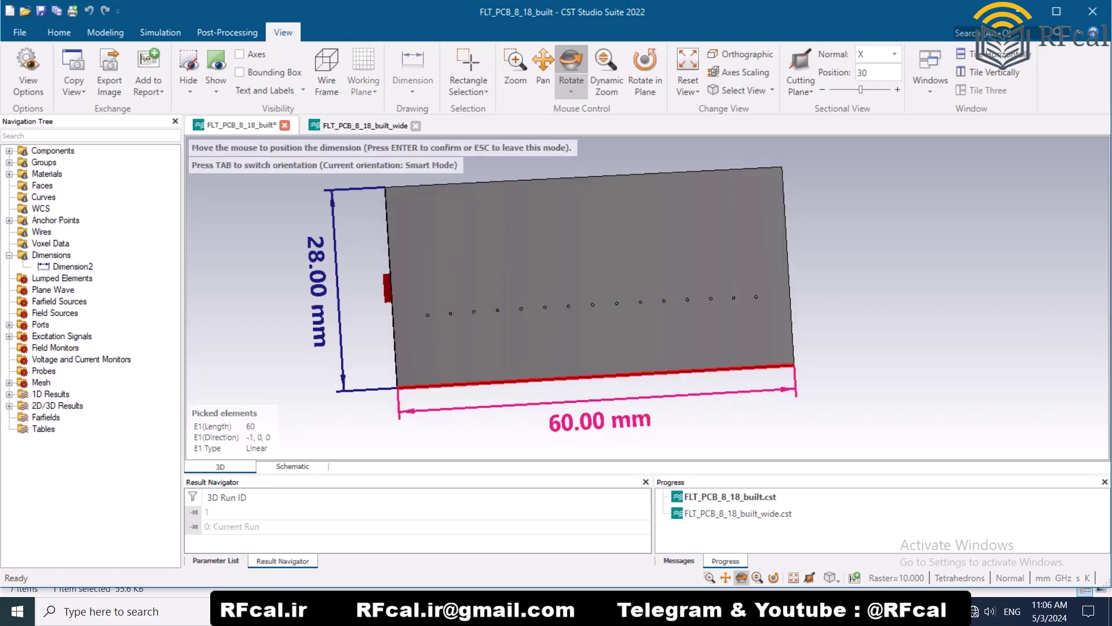
{"action": "key", "text": "Return"}
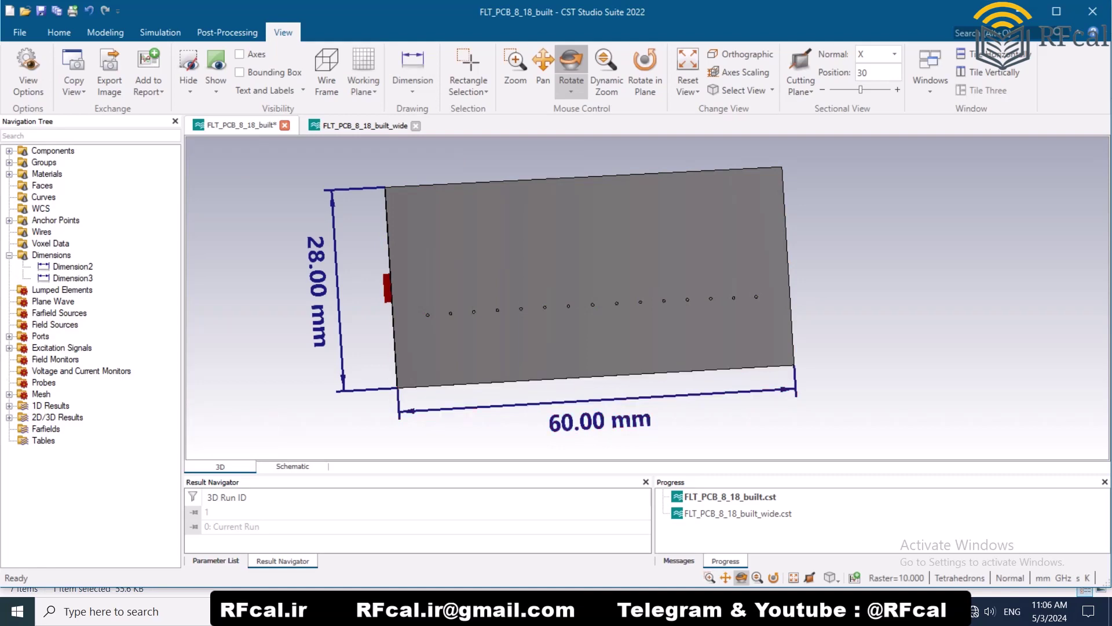
{"action": "mouse_move", "coordinate": [536, 340]}
{"action": "left_mouse_down"}
{"action": "mouse_move", "coordinate": [549, 338]}
{"action": "mouse_move", "coordinate": [536, 338]}
{"action": "left_mouse_up"}
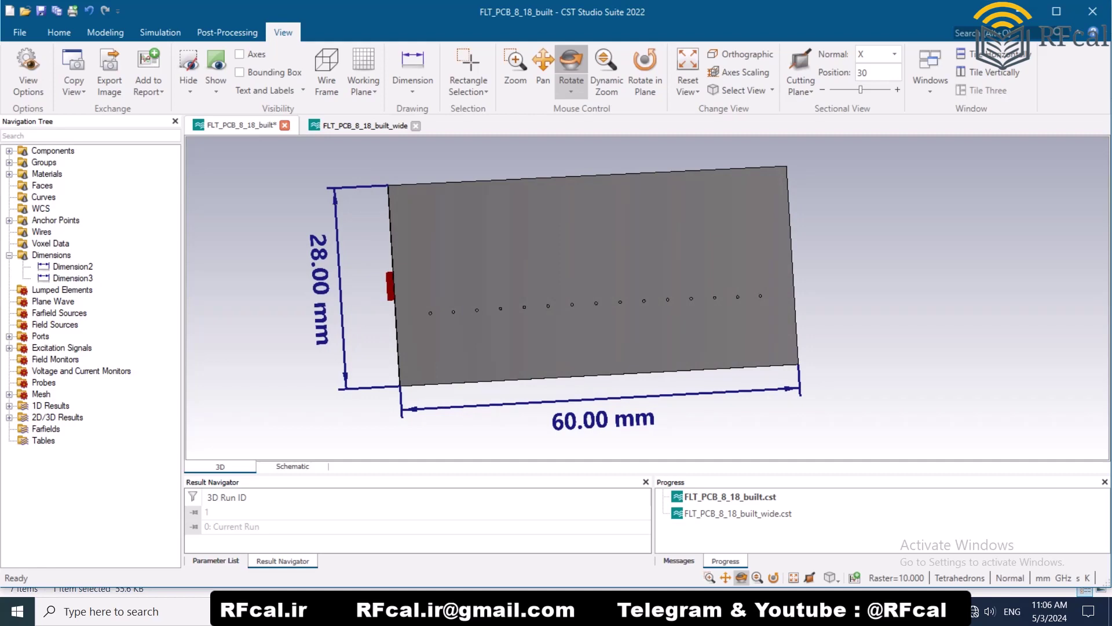
{"action": "left_click_drag", "start_coordinate": [587, 369], "coordinate": [575, 368]}
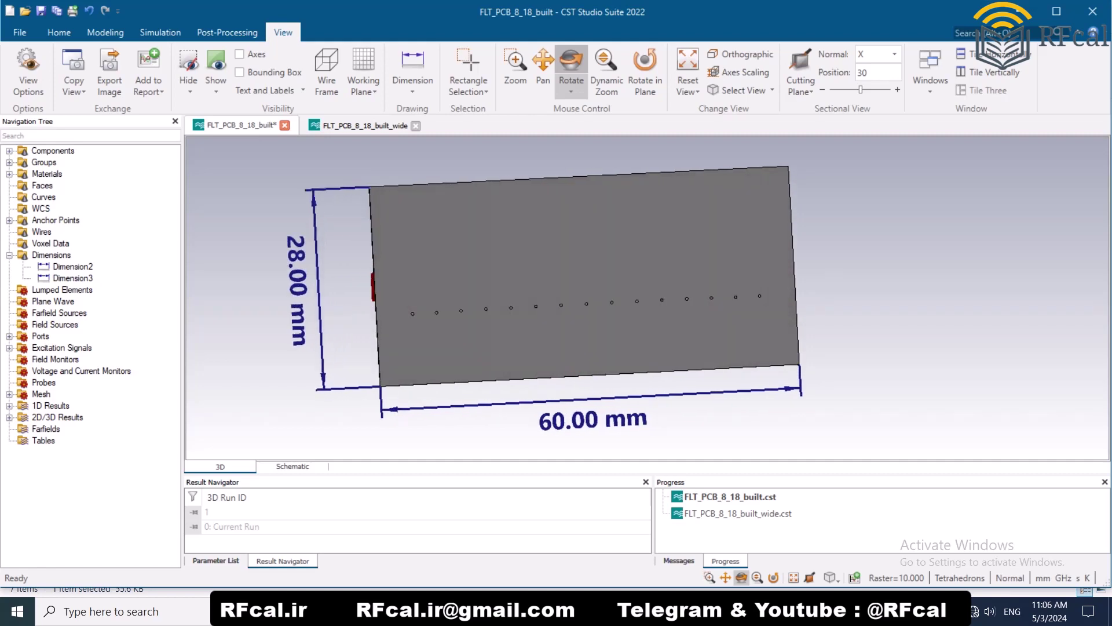
{"action": "left_click_drag", "start_coordinate": [510, 318], "coordinate": [518, 320]}
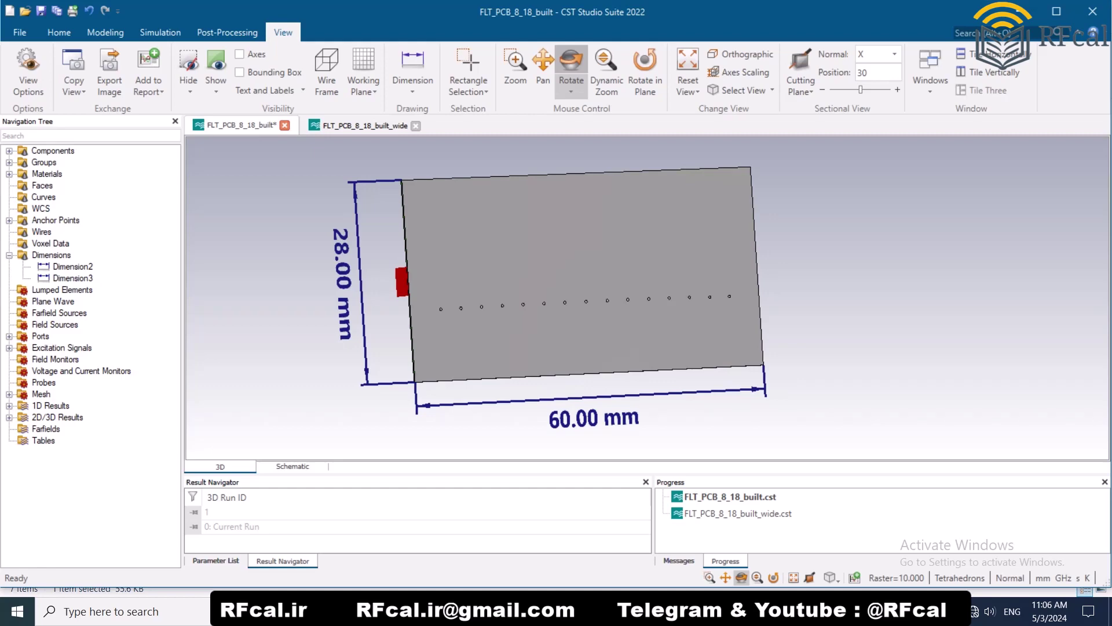
{"action": "left_click_drag", "start_coordinate": [597, 277], "coordinate": [579, 280]}
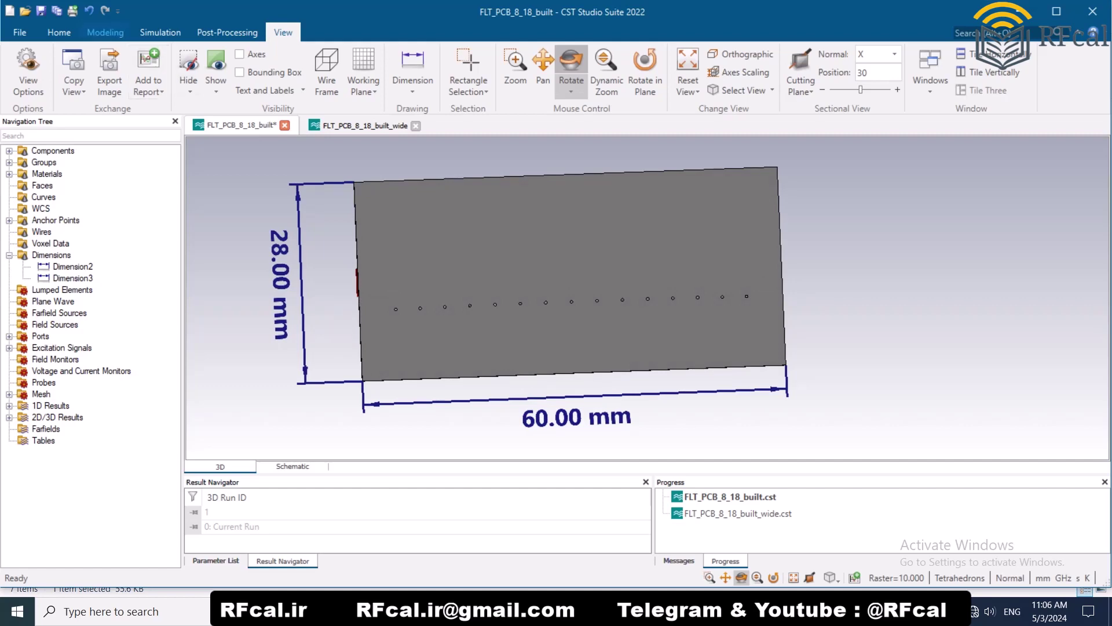
- Plot the S-Parameters results of FLT_PCB_8_18_built and examine the passband insertion loss near 0 dB at close range
{"action": "left_click", "coordinate": [59, 32]}
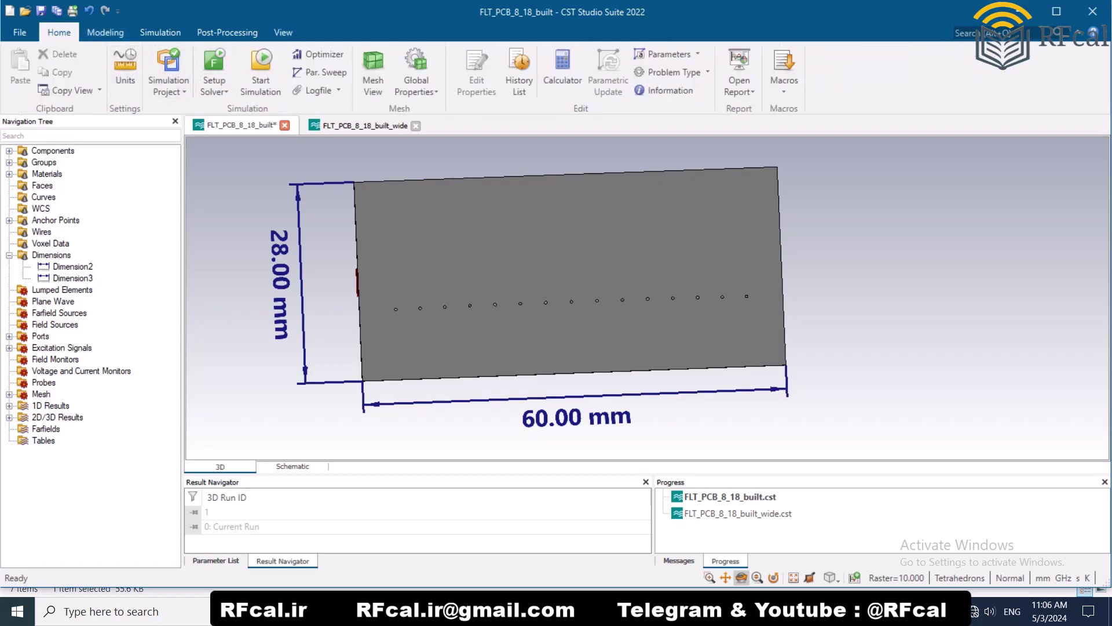
{"action": "left_click", "coordinate": [9, 406]}
{"action": "left_click", "coordinate": [69, 417]}
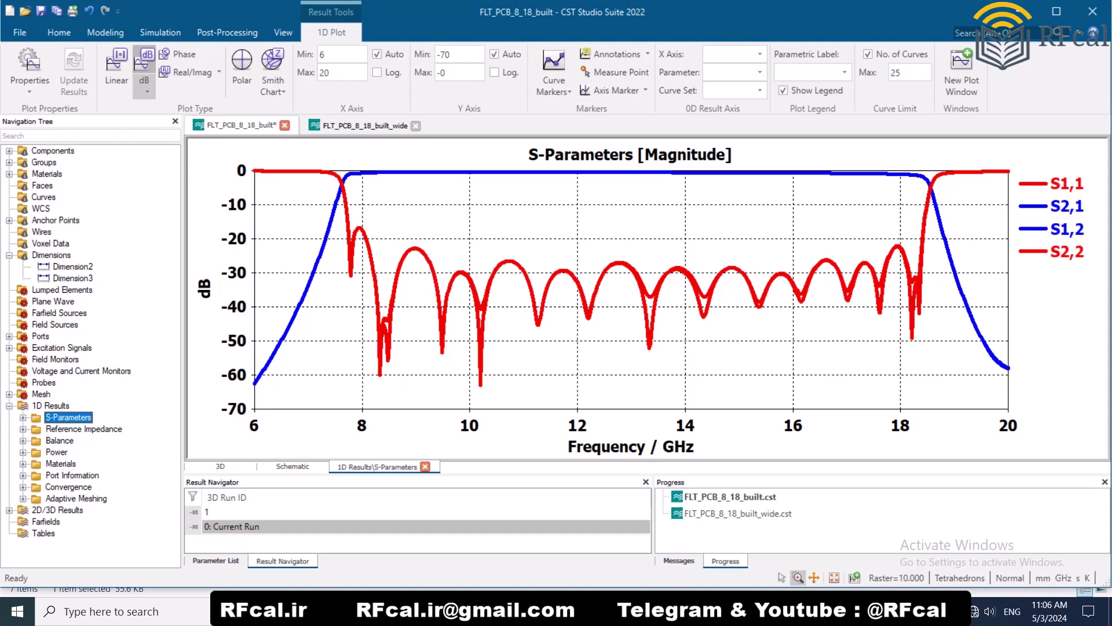
{"action": "left_click_drag", "start_coordinate": [966, 152], "coordinate": [322, 201]}
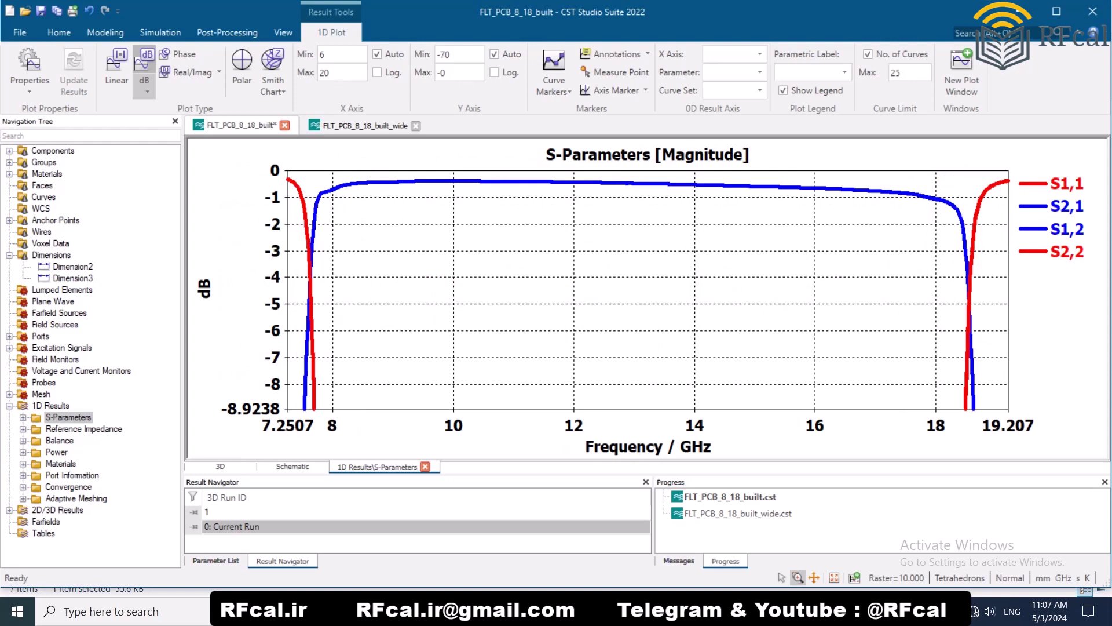
{"action": "scroll", "coordinate": [648, 289], "scroll_direction": "down", "scroll_amount": 8}
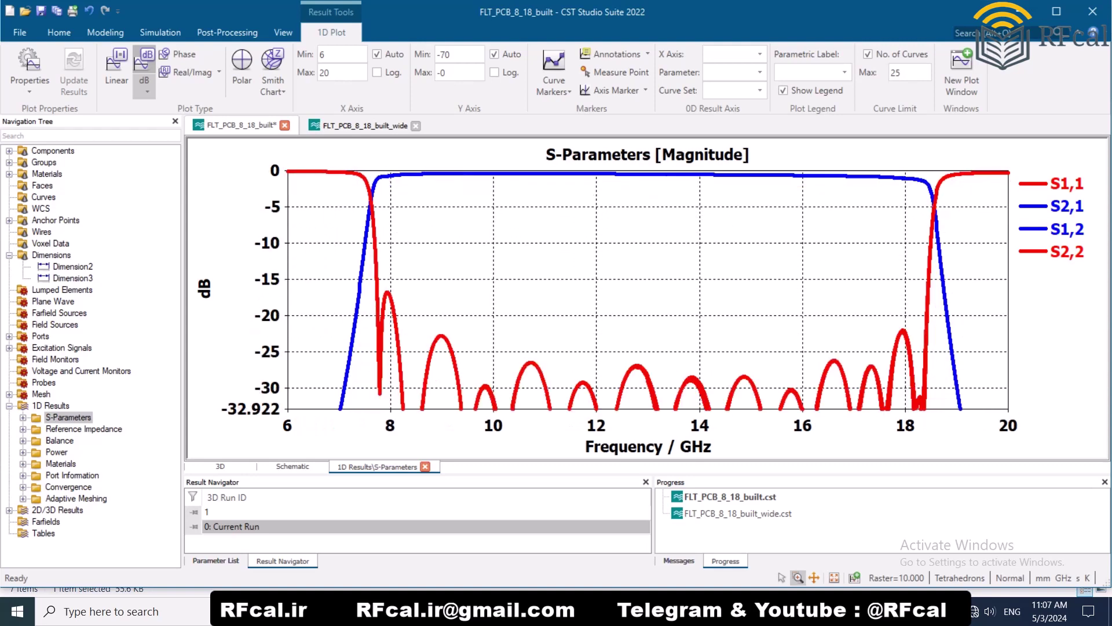
- Examine the return loss lobes of S1,1 and S2,2 across the passband and restore the full S-parameter plot
{"action": "scroll", "coordinate": [648, 290], "scroll_direction": "down", "scroll_amount": 1}
{"action": "left_click_drag", "start_coordinate": [969, 215], "coordinate": [297, 294]}
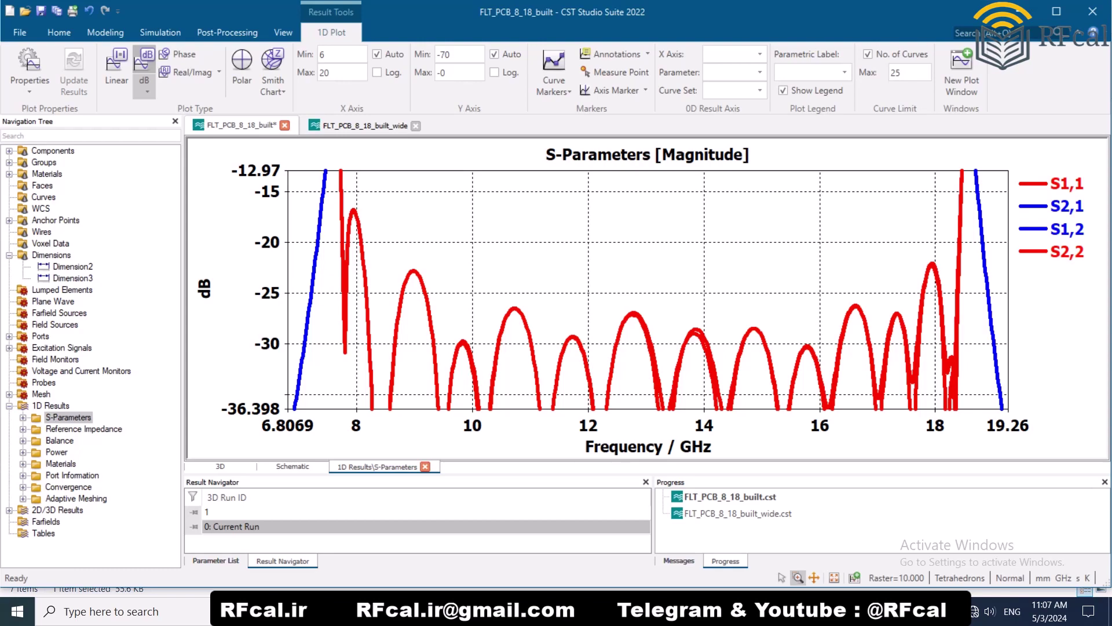
{"action": "scroll", "coordinate": [654, 262], "scroll_direction": "down", "scroll_amount": 5}
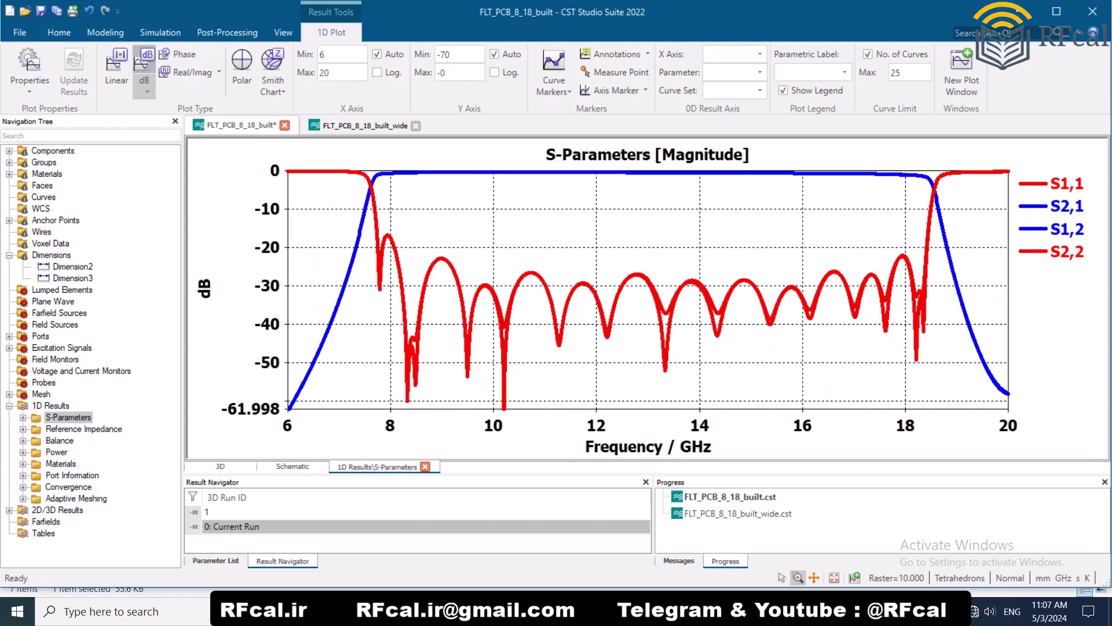
{"action": "scroll", "coordinate": [654, 262], "scroll_direction": "up", "scroll_amount": 2}
{"action": "scroll", "coordinate": [655, 262], "scroll_direction": "down", "scroll_amount": 2}
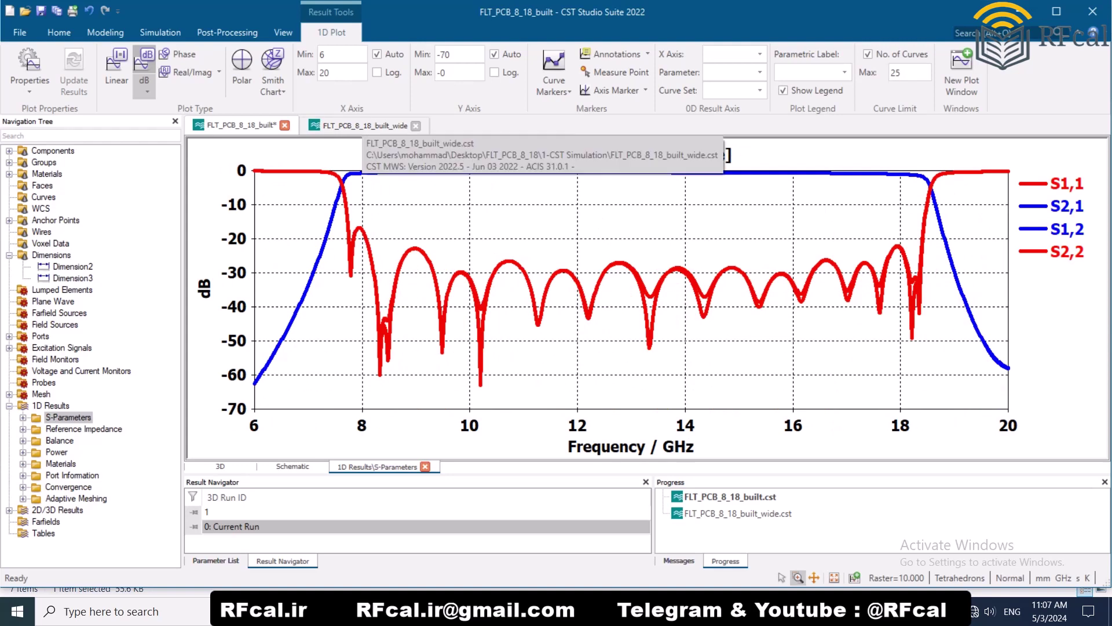
- Plot the S-Parameters of the FLT_PCB_8_18_built_wide project and examine its passband return loss and insertion loss
{"action": "left_click", "coordinate": [364, 125]}
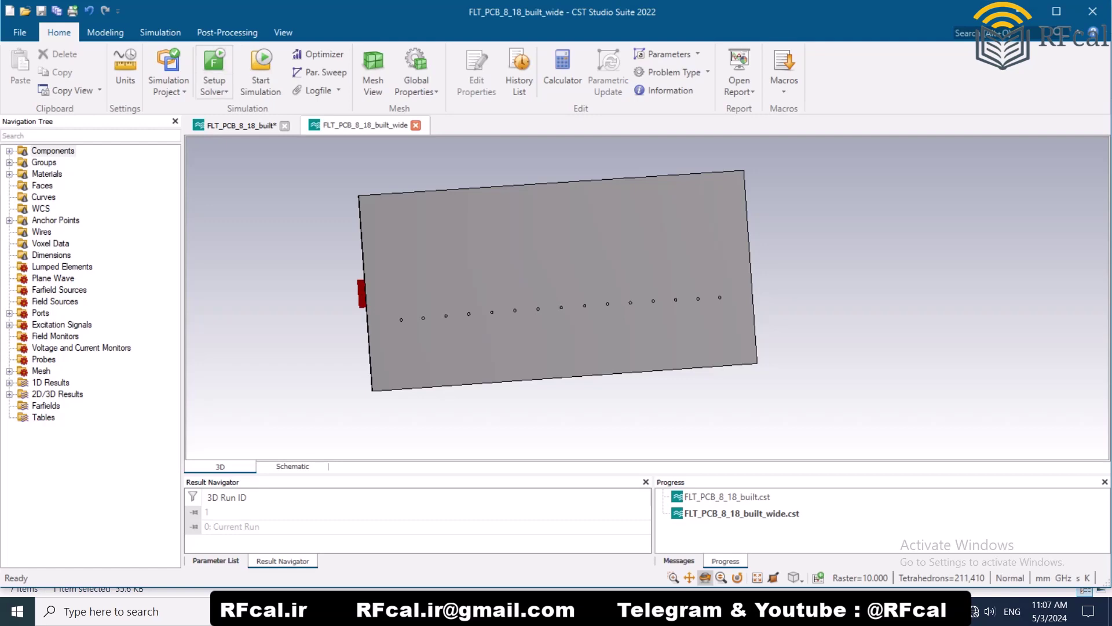
{"action": "left_click", "coordinate": [9, 382]}
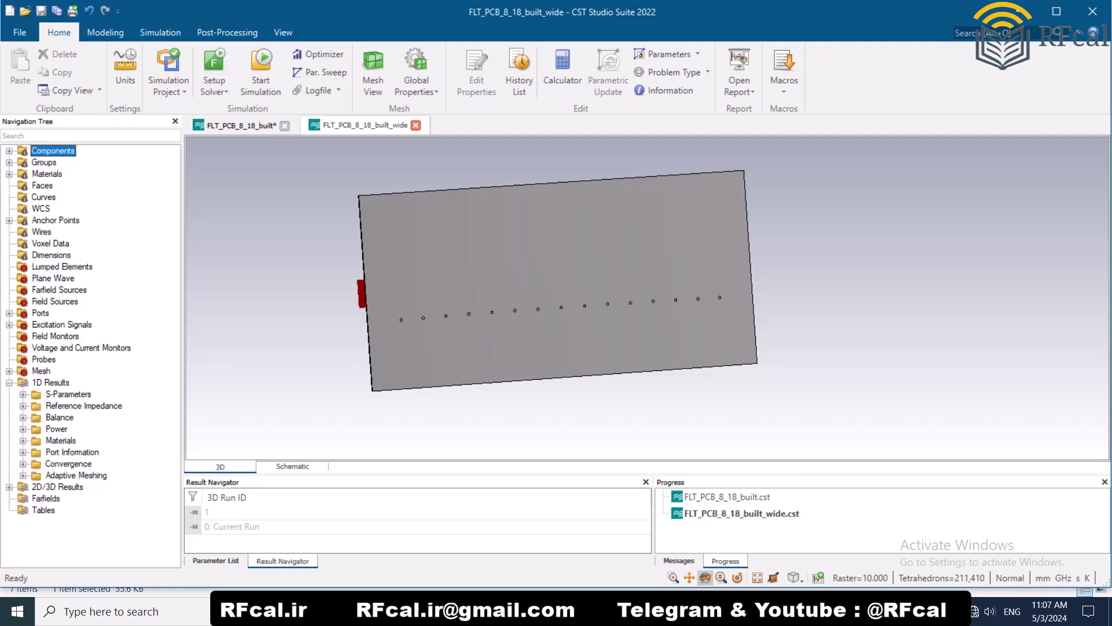
{"action": "left_click", "coordinate": [68, 394]}
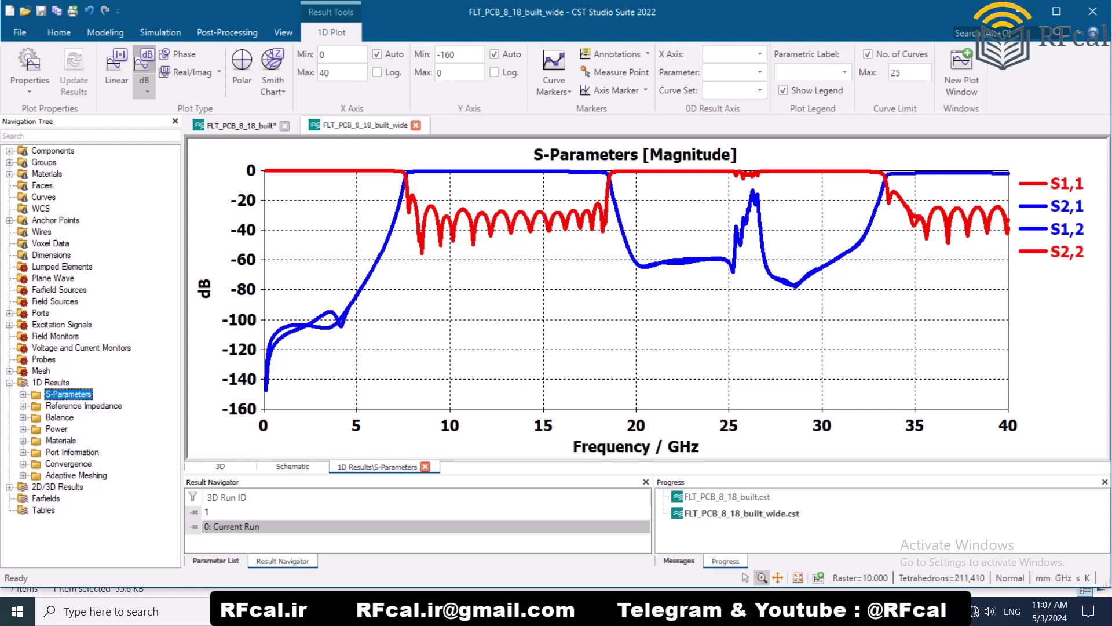
{"action": "left_click_drag", "start_coordinate": [647, 183], "coordinate": [351, 238]}
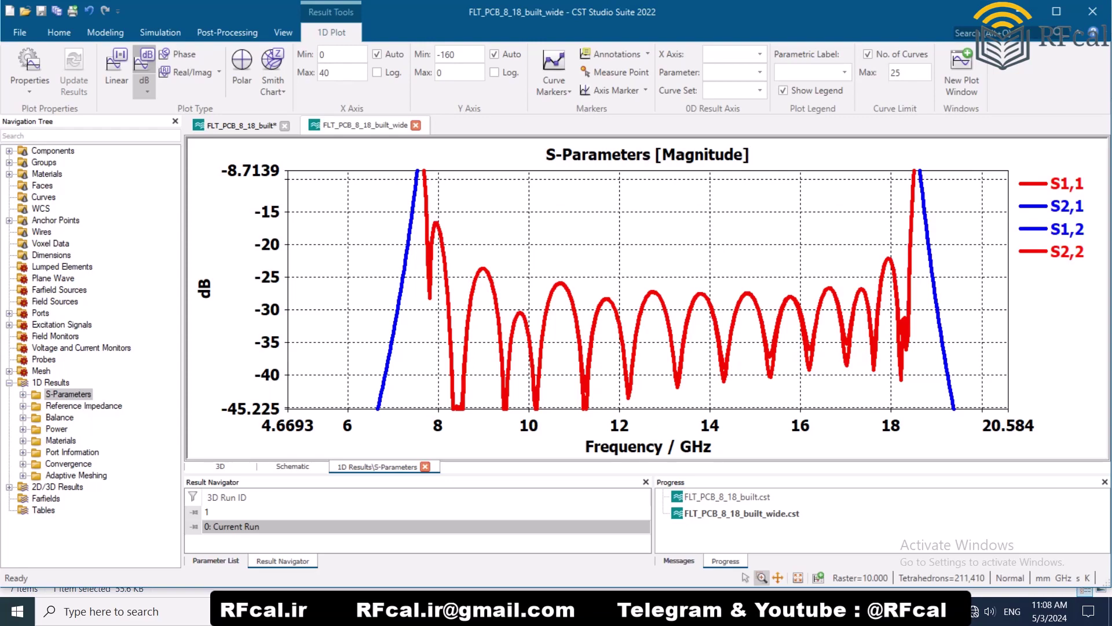
{"action": "scroll", "coordinate": [647, 290], "scroll_direction": "down", "scroll_amount": 6}
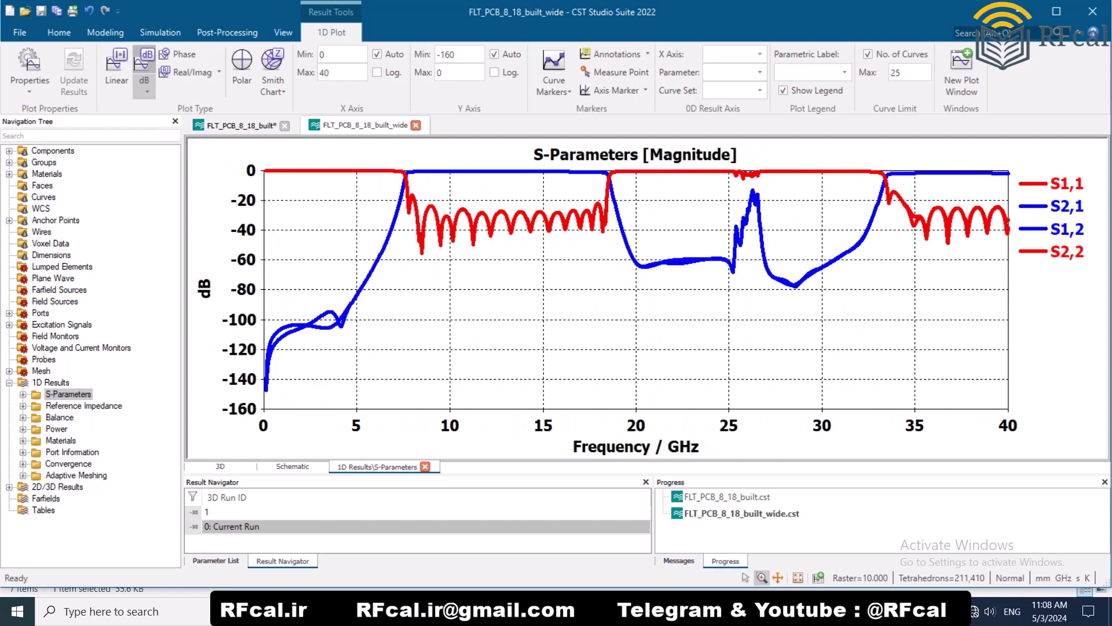
{"action": "left_click_drag", "start_coordinate": [633, 165], "coordinate": [377, 184]}
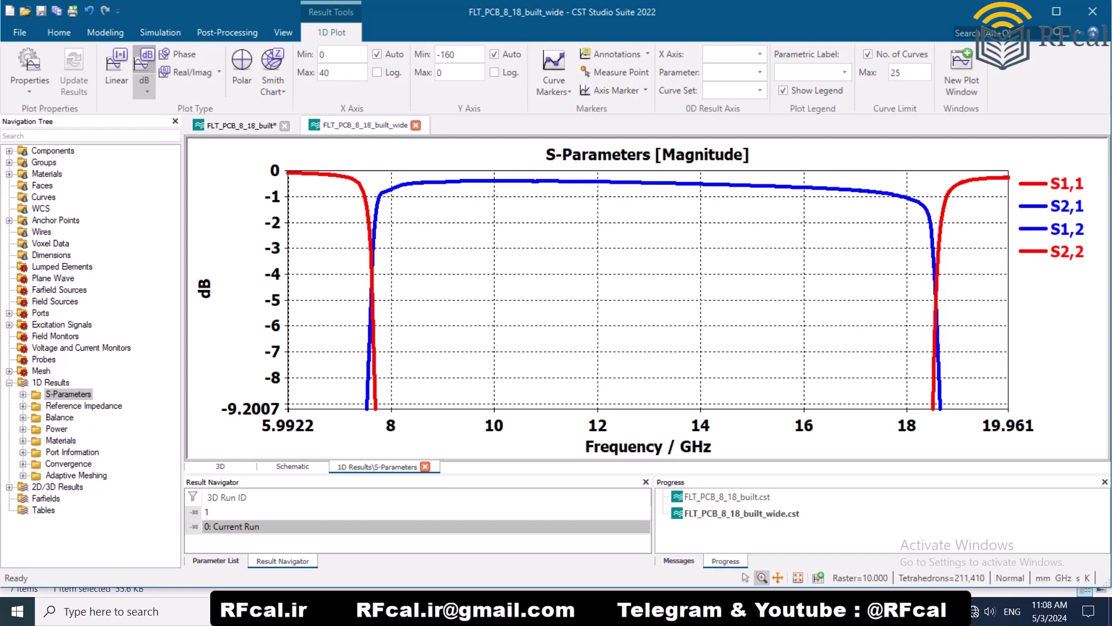
{"action": "scroll", "coordinate": [585, 215], "scroll_direction": "down", "scroll_amount": 15}
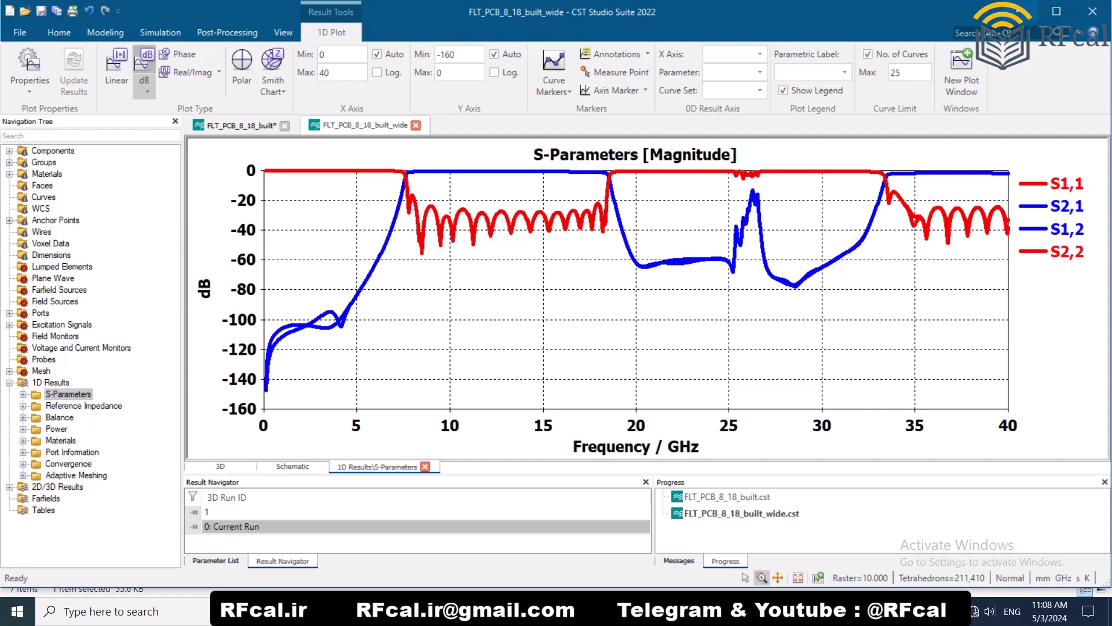
- Switch to File Explorer and open the 2-Fabricated prototype folder inside FLT_PCB_8_18
{"action": "left_click", "coordinate": [1026, 12]}
{"action": "key", "text": "alt+Left"}
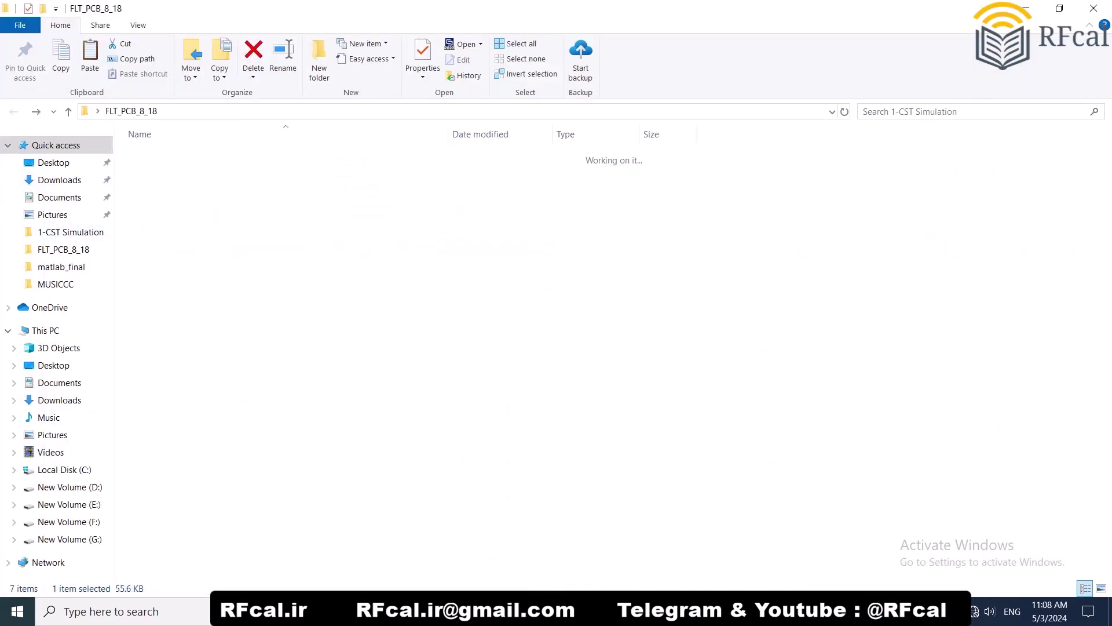
{"action": "double_click", "coordinate": [184, 172]}
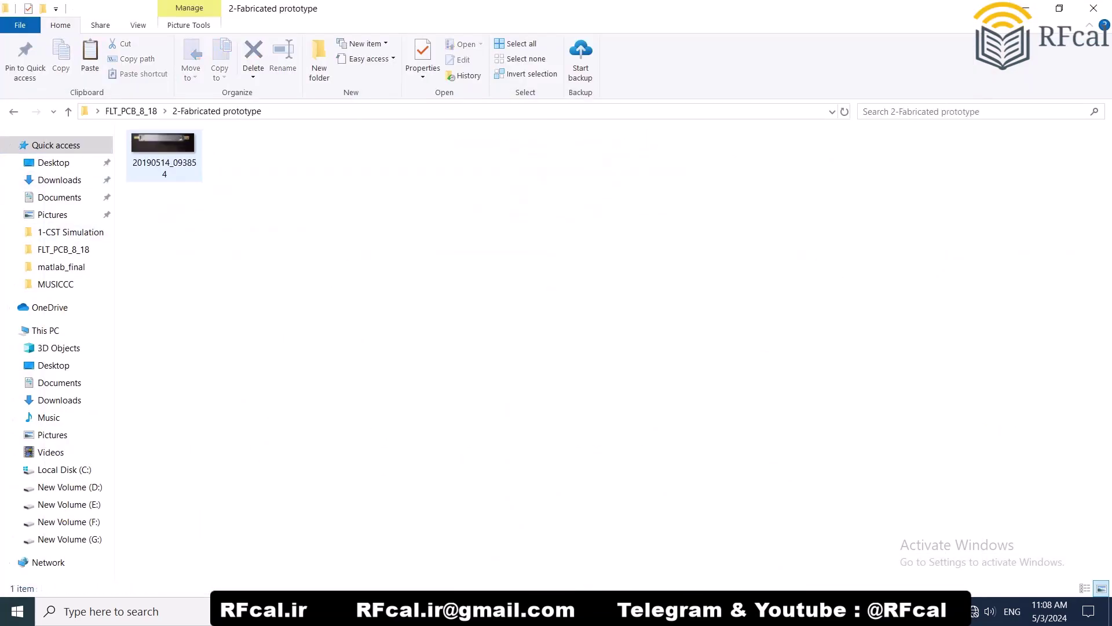
- Check the fabricated prototype item in the outline notes and open the prototype photo 20190514_093854
{"action": "key", "text": "alt+Tab"}
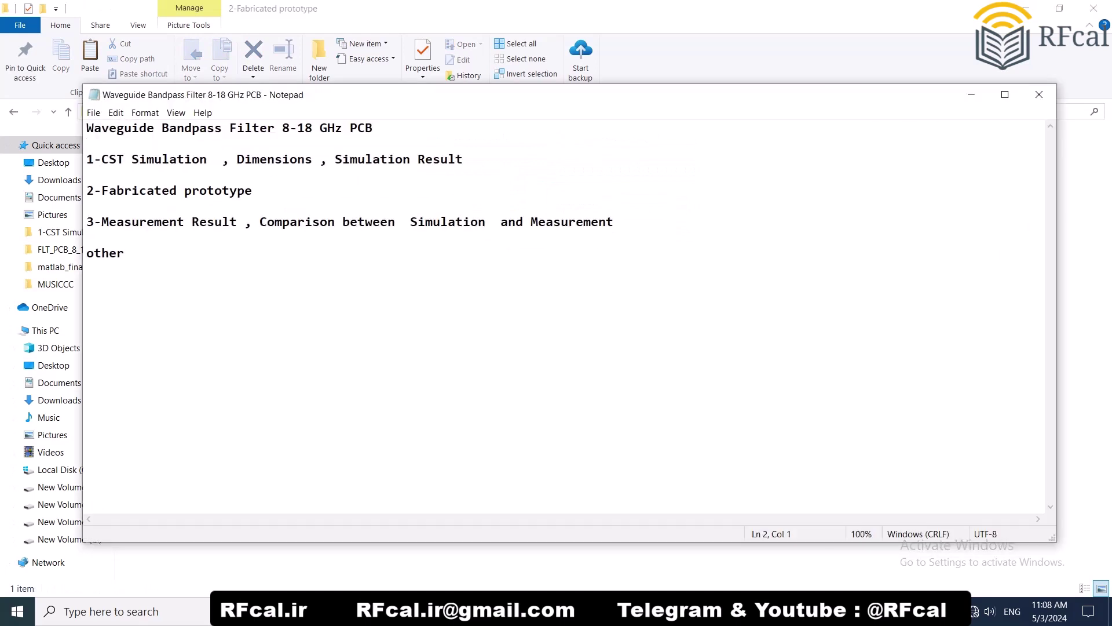
{"action": "left_click_drag", "start_coordinate": [117, 190], "coordinate": [252, 190]}
{"action": "left_click", "coordinate": [223, 191]}
{"action": "left_click", "coordinate": [971, 95]}
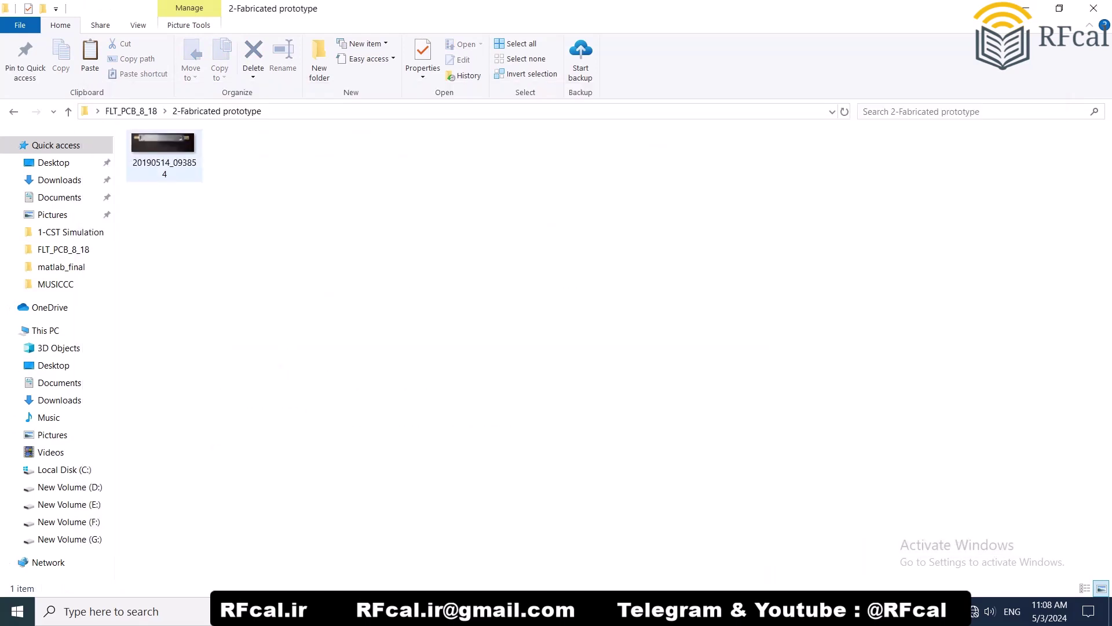
{"action": "left_click", "coordinate": [164, 154]}
{"action": "double_click", "coordinate": [164, 154]}
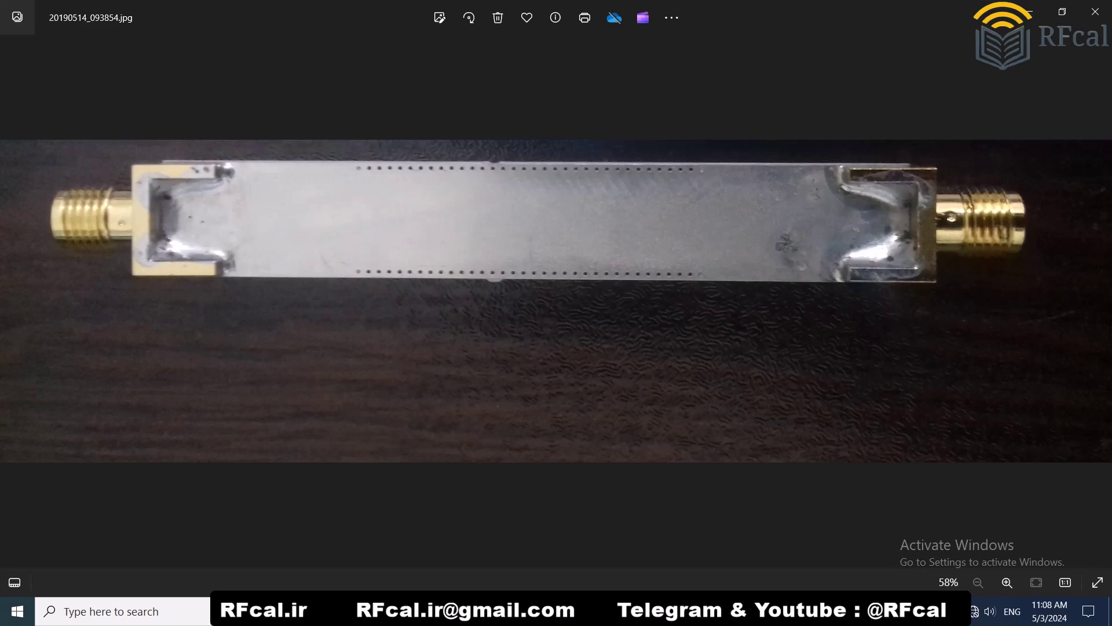
- Close the prototype photo and open the 3-Measurement Result folder inside FLT_PCB_8_18
{"action": "left_click", "coordinate": [1096, 12]}
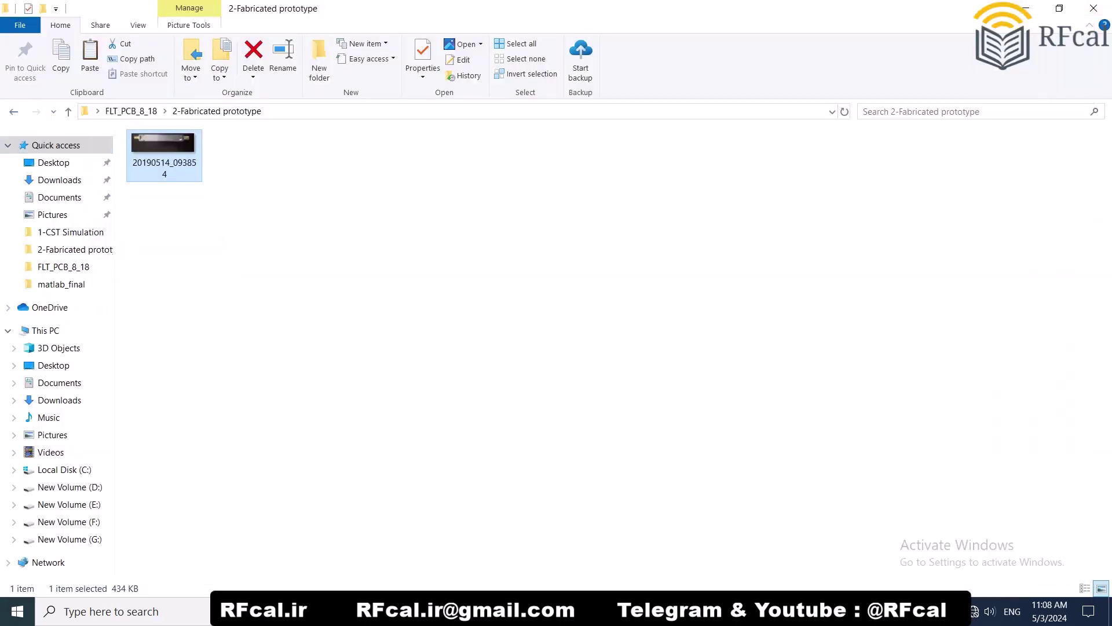
{"action": "left_click", "coordinate": [14, 111]}
{"action": "left_click", "coordinate": [186, 188]}
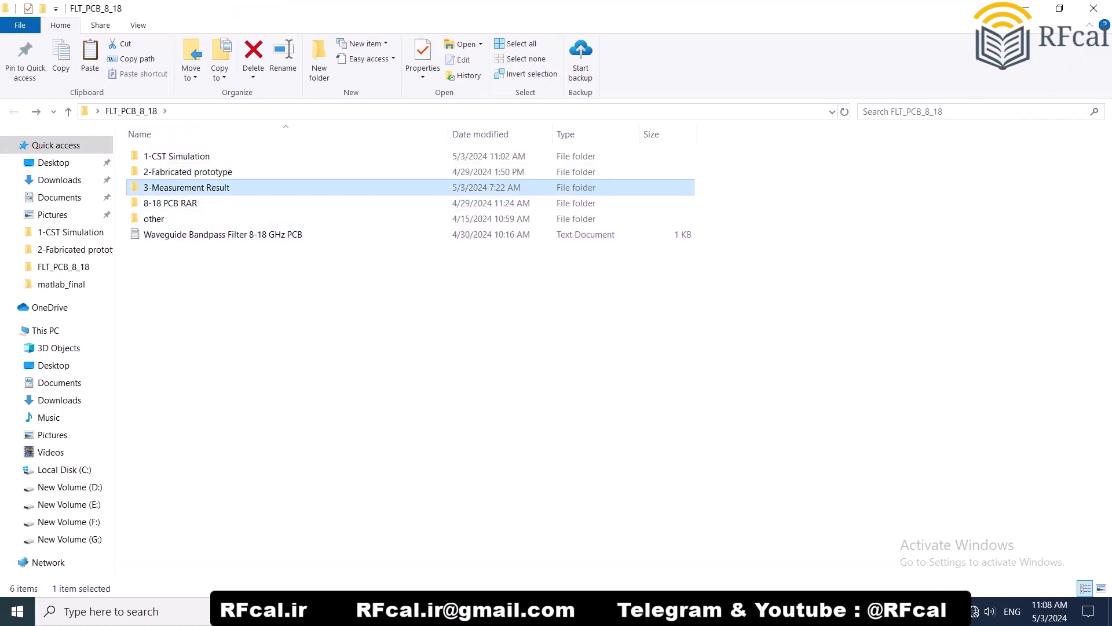
{"action": "double_click", "coordinate": [186, 188]}
- Check the measurement result and simulation comparison item in the Notepad outline, and minimize the notes
{"action": "key", "text": "alt+Tab"}
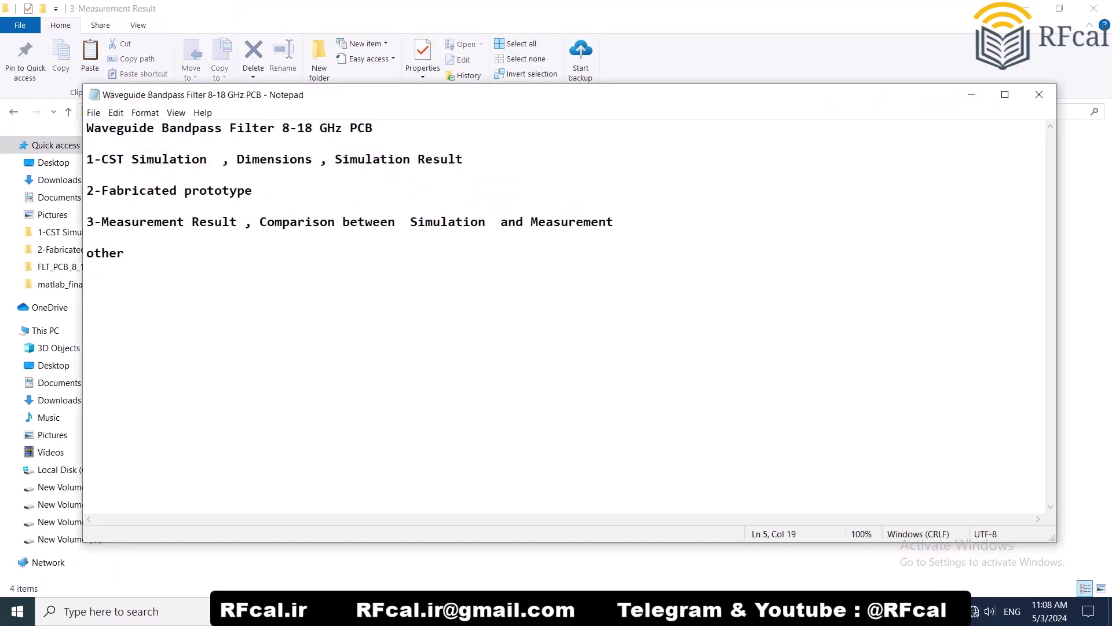
{"action": "left_click_drag", "start_coordinate": [116, 222], "coordinate": [599, 222]}
{"action": "left_click", "coordinate": [230, 222]}
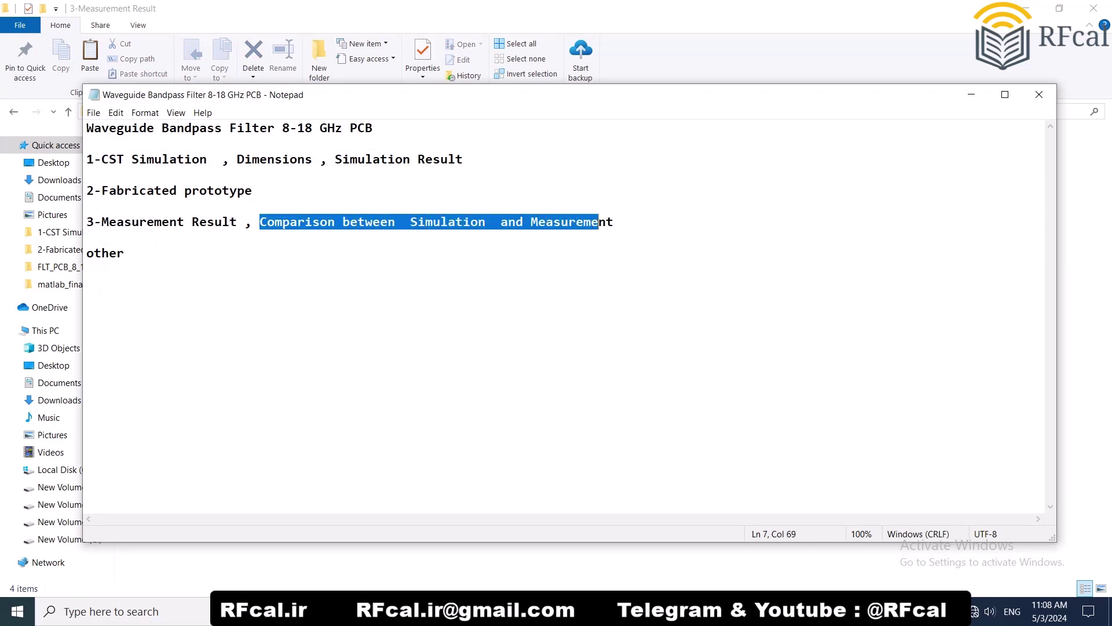
{"action": "left_click", "coordinate": [584, 222]}
{"action": "left_click", "coordinate": [972, 95]}
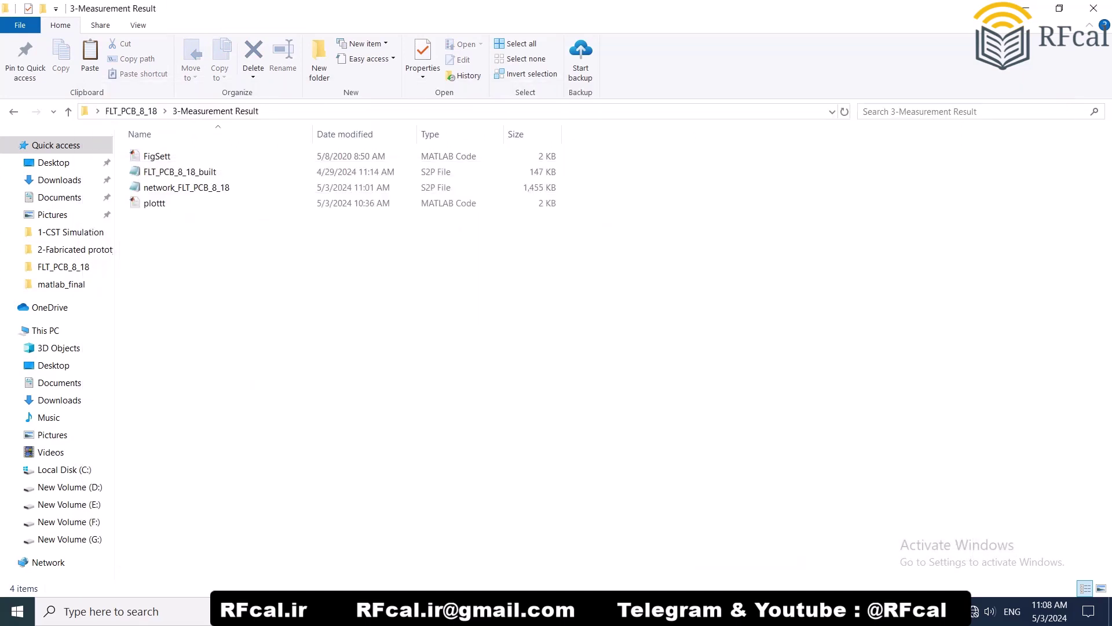
- Open the plottt script in MATLAB and examine the two S2P files it imports, FLT_PCB_8_18_built and network_FLT_PCB_8_18
{"action": "left_click", "coordinate": [154, 203]}
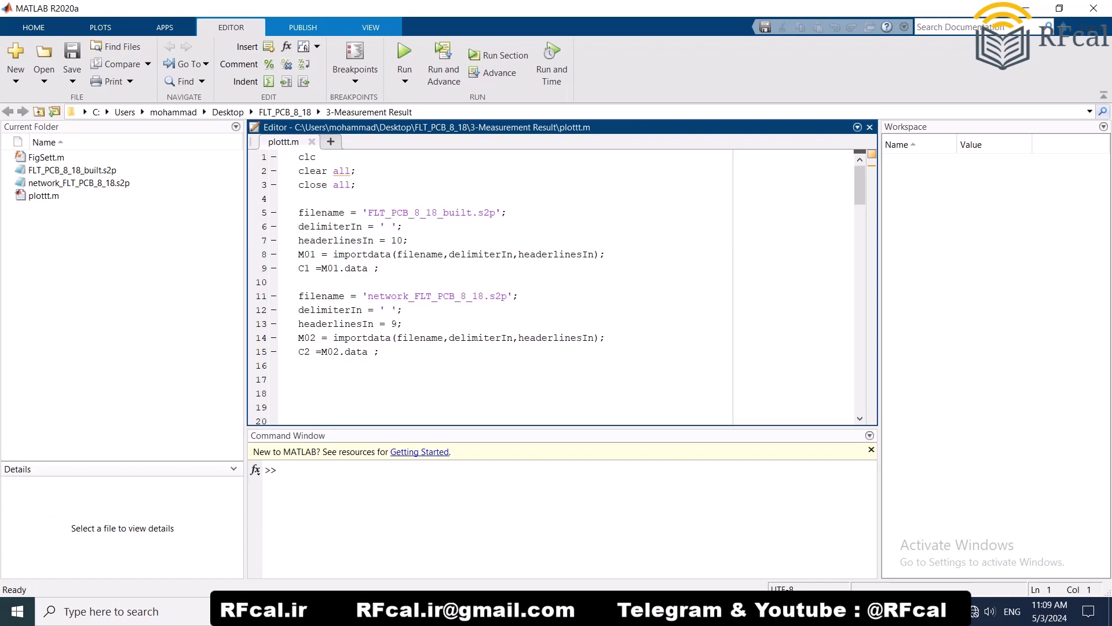
{"action": "left_click_drag", "start_coordinate": [368, 213], "coordinate": [490, 212]}
{"action": "left_click", "coordinate": [397, 213]}
{"action": "left_click", "coordinate": [449, 213]}
{"action": "left_click_drag", "start_coordinate": [369, 296], "coordinate": [502, 296]}
{"action": "left_click", "coordinate": [462, 296]}
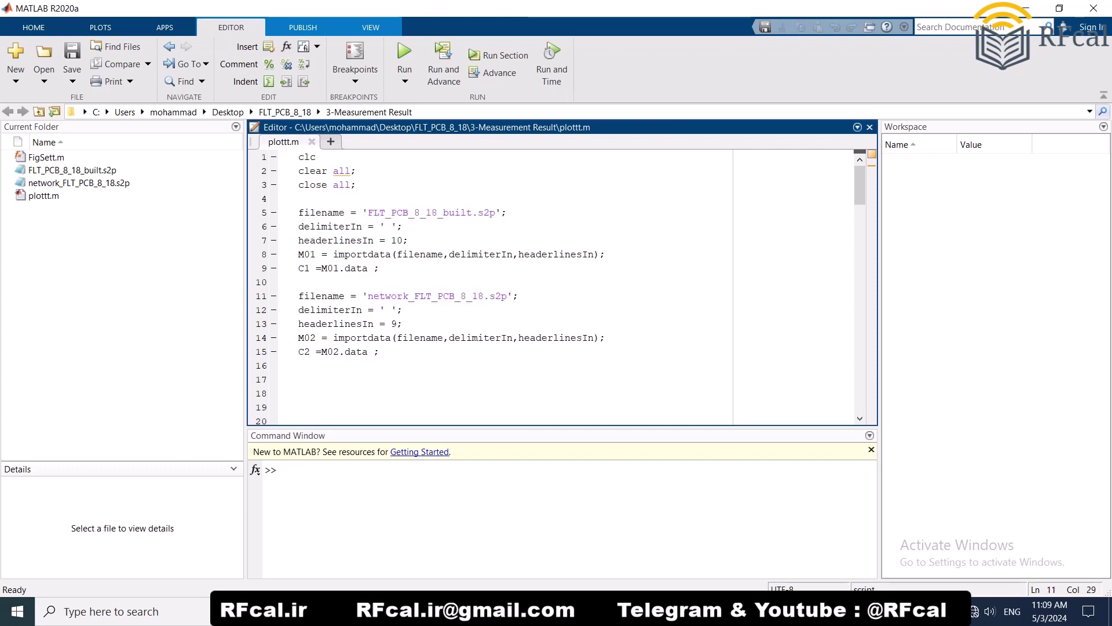
{"action": "left_click", "coordinate": [72, 170]}
{"action": "left_click", "coordinate": [79, 184]}
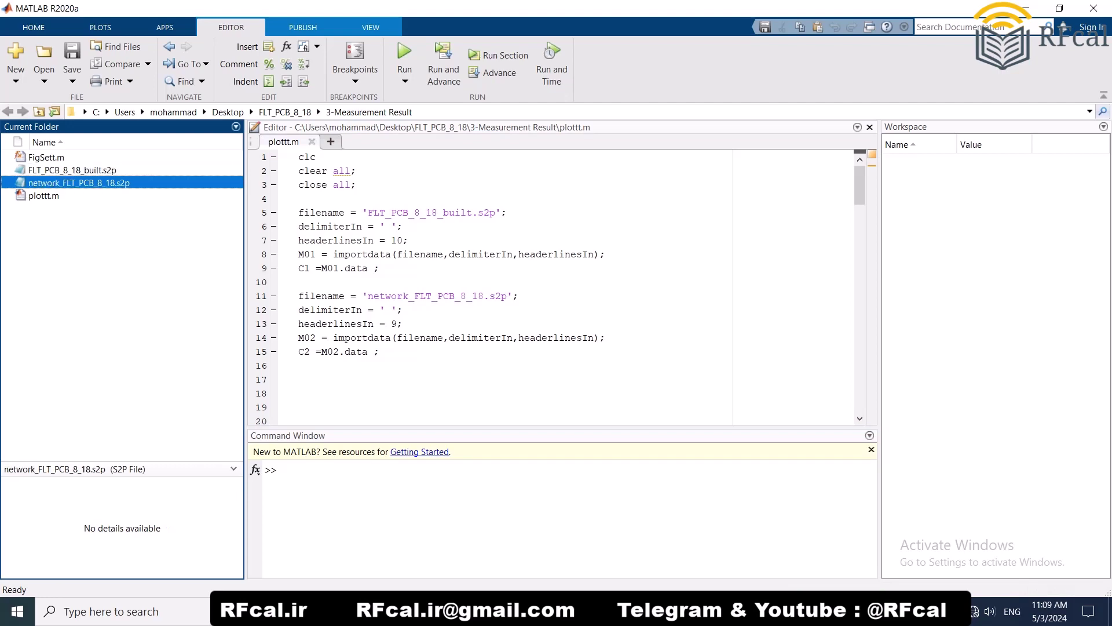
- Switch to File Explorer and open the network_FLT_PCB_8_18 S2P file in Notepad++
{"action": "left_click", "coordinate": [1026, 8]}
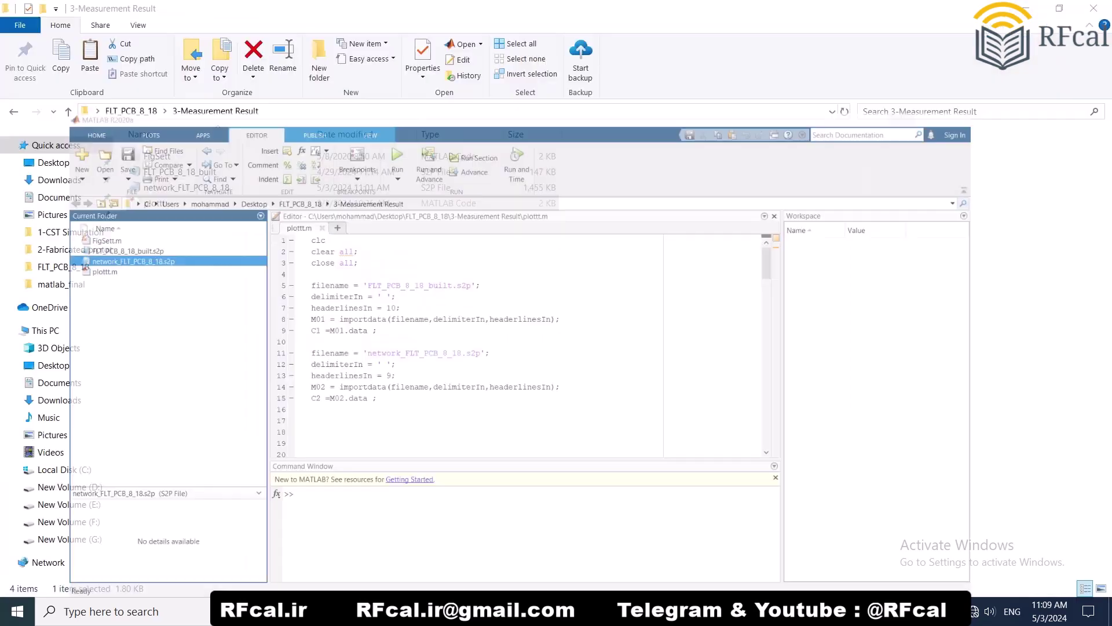
{"action": "left_click", "coordinate": [191, 187]}
{"action": "right_click", "coordinate": [211, 188]}
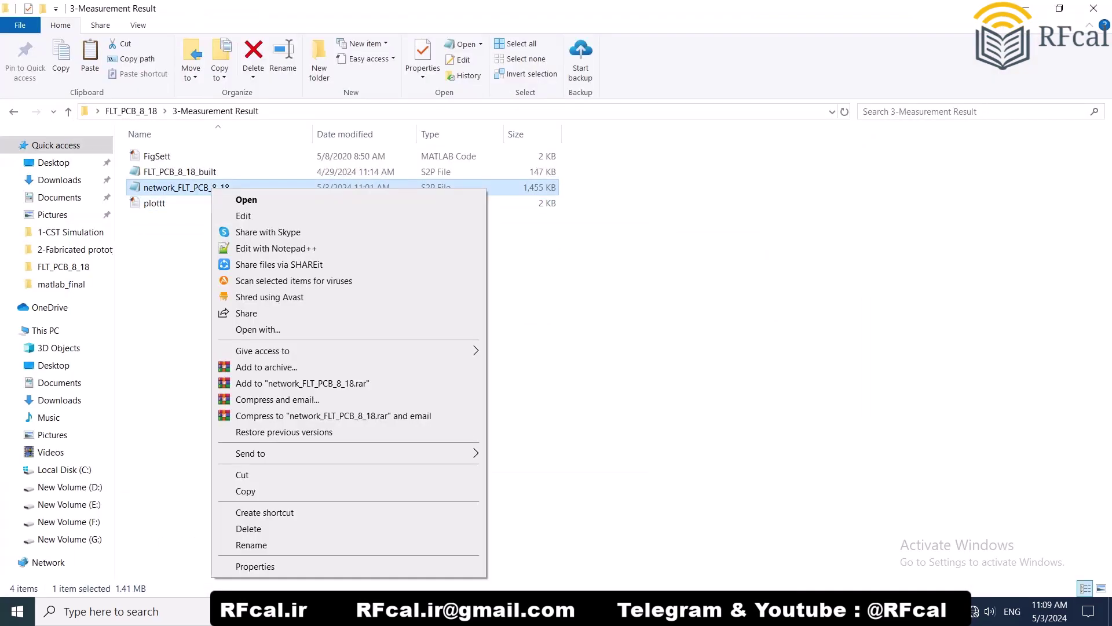
{"action": "left_click", "coordinate": [272, 248]}
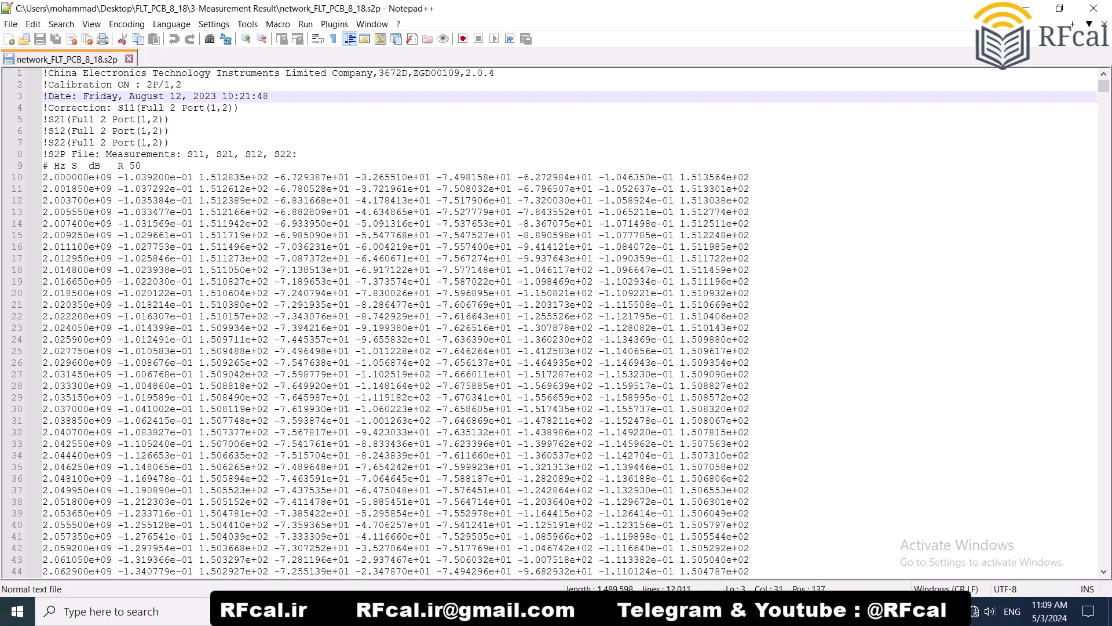
- Examine the measured S-parameter data from the header to the last row, return to the beginning and close Notepad++
{"action": "left_click_drag", "start_coordinate": [1104, 85], "coordinate": [1104, 556]}
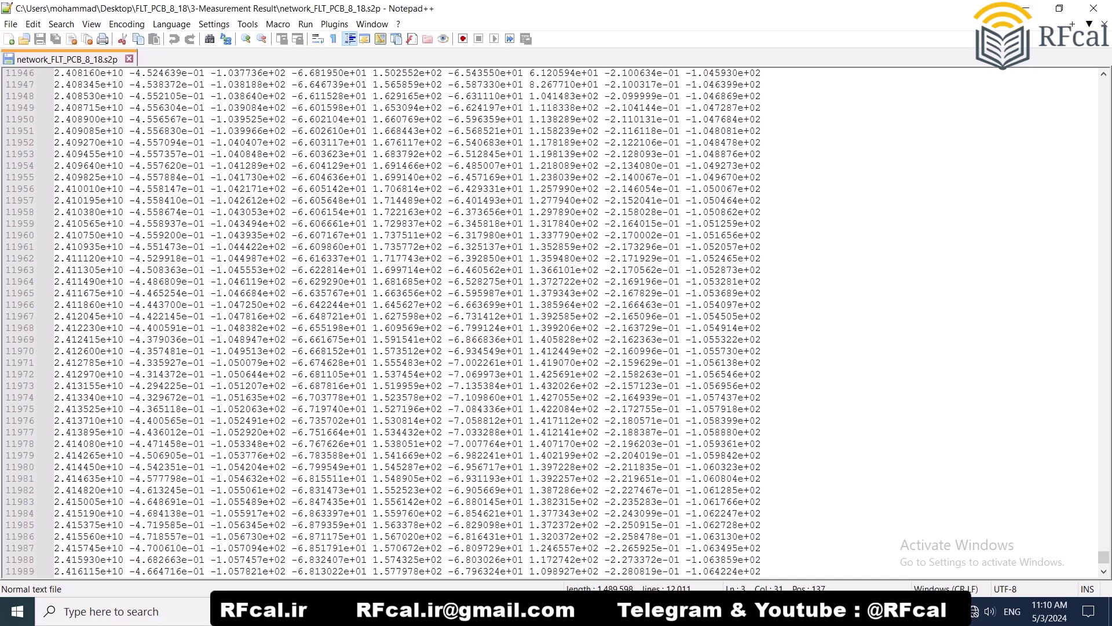
{"action": "scroll", "coordinate": [550, 325], "scroll_direction": "down", "scroll_amount": 10}
{"action": "scroll", "coordinate": [550, 324], "scroll_direction": "down", "scroll_amount": 4}
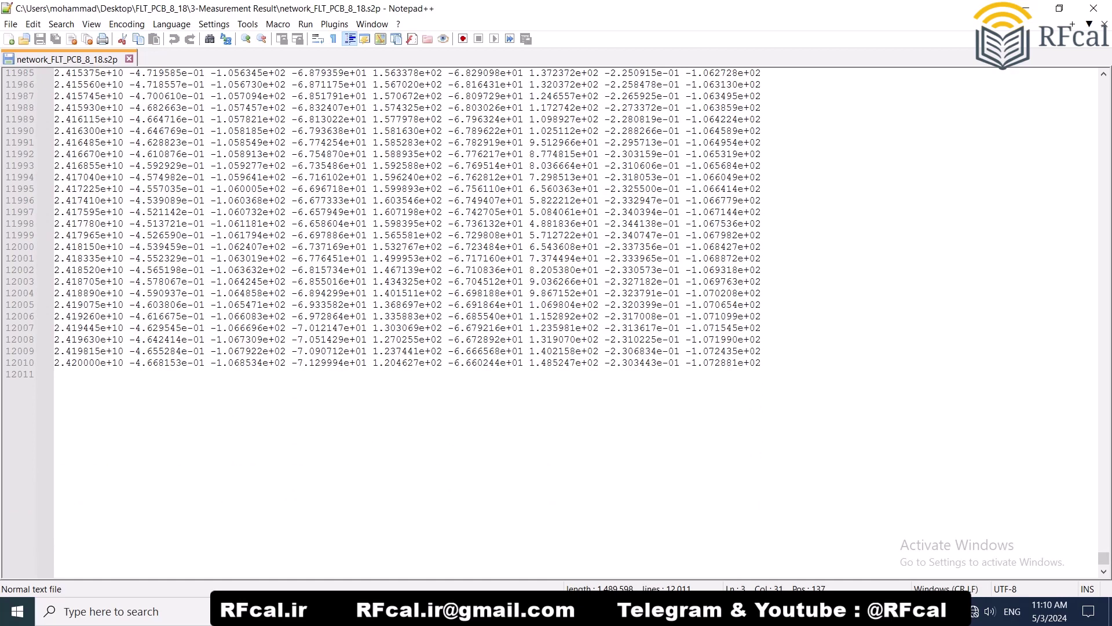
{"action": "left_click_drag", "start_coordinate": [1104, 558], "coordinate": [1104, 85]}
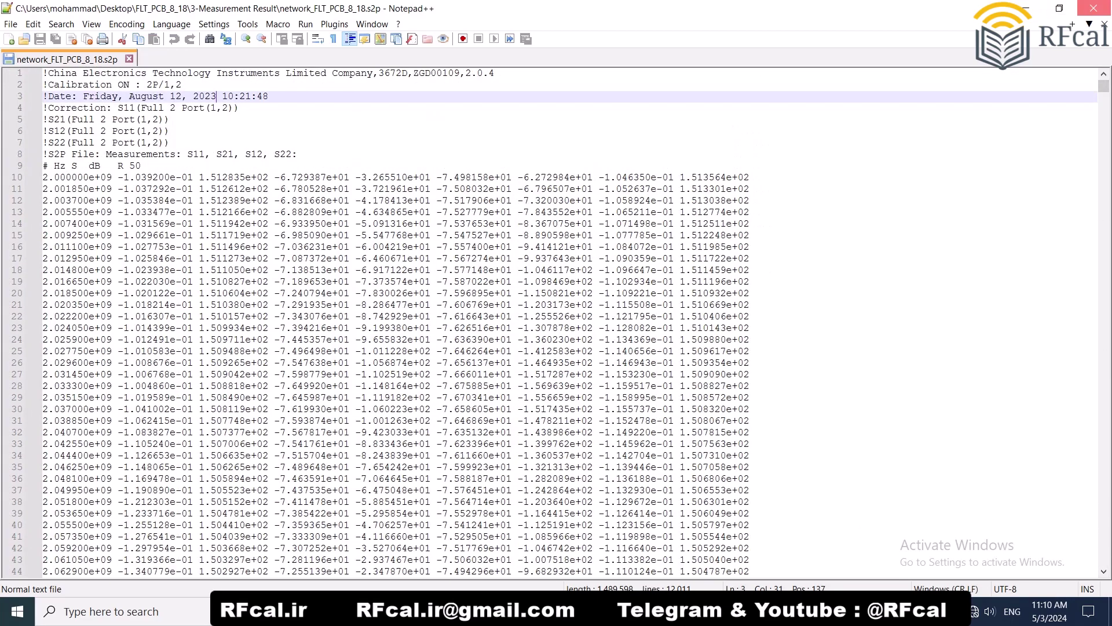
{"action": "left_click", "coordinate": [1094, 8]}
- Switch to MATLAB, run the plottt script and move the legend below the passband curves in the maximized S21 figure
{"action": "key", "text": "alt+Tab"}
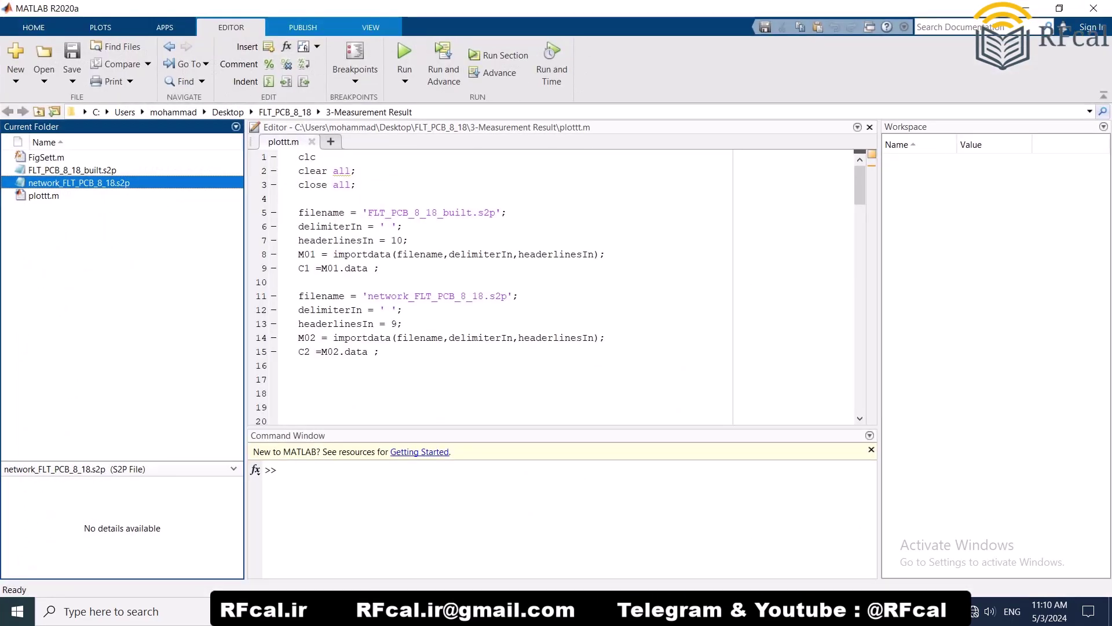
{"action": "left_click", "coordinate": [405, 58]}
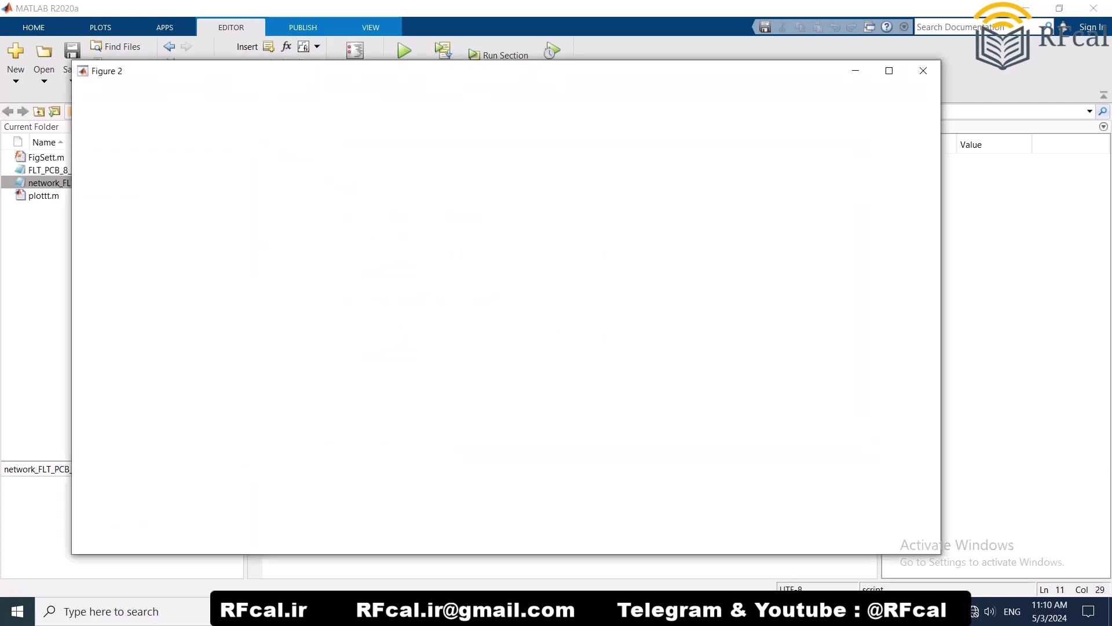
{"action": "left_click", "coordinate": [889, 70]}
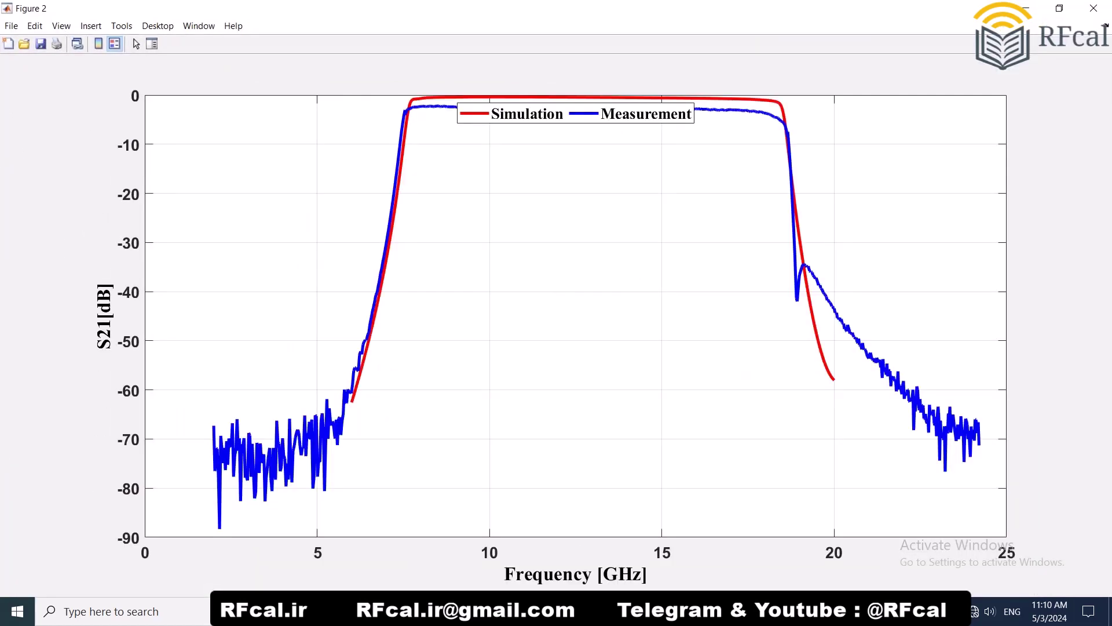
{"action": "left_click_drag", "start_coordinate": [576, 113], "coordinate": [571, 164]}
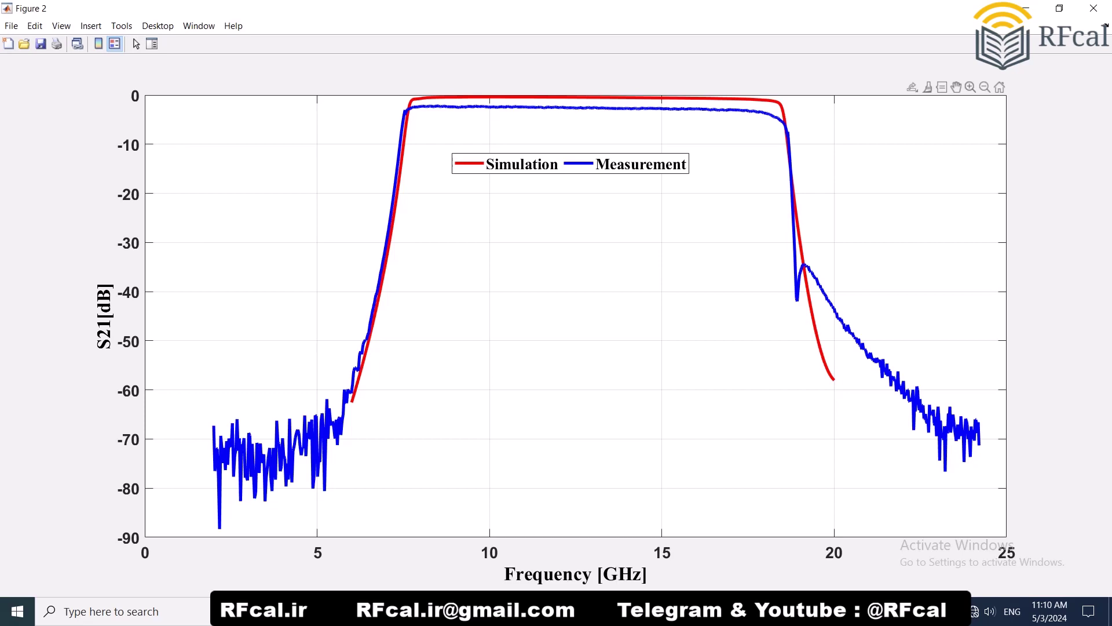
- Zoom in on the passband of the simulated and measured S21 curves to compare insertion loss, and restore the full plot
{"action": "left_click", "coordinate": [970, 86]}
{"action": "left_click_drag", "start_coordinate": [808, 130], "coordinate": [391, 96]}
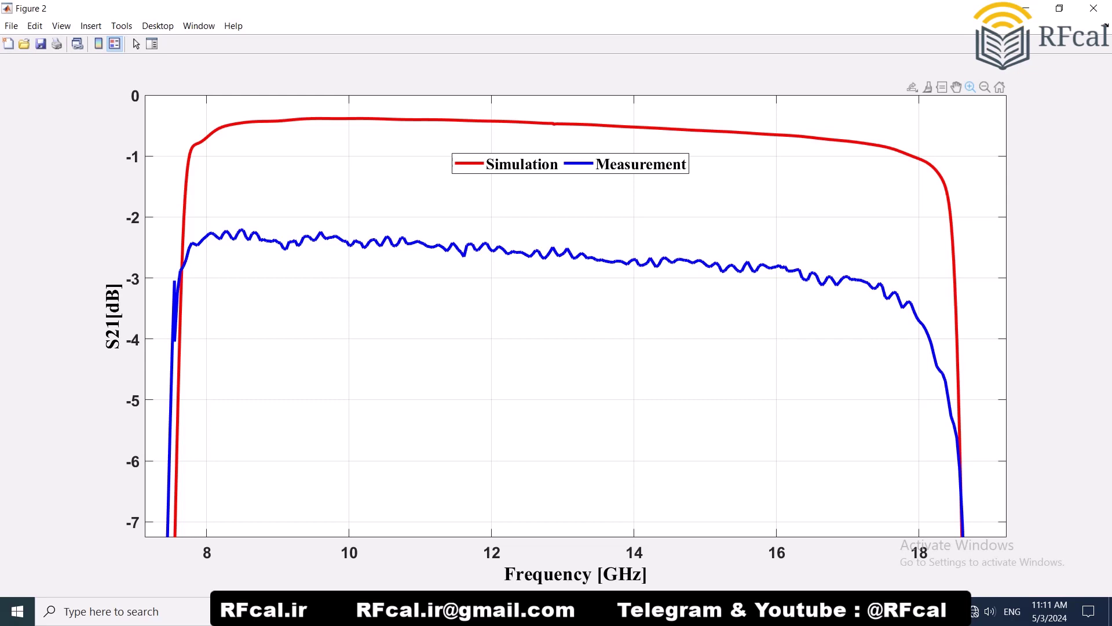
{"action": "double_click", "coordinate": [576, 316]}
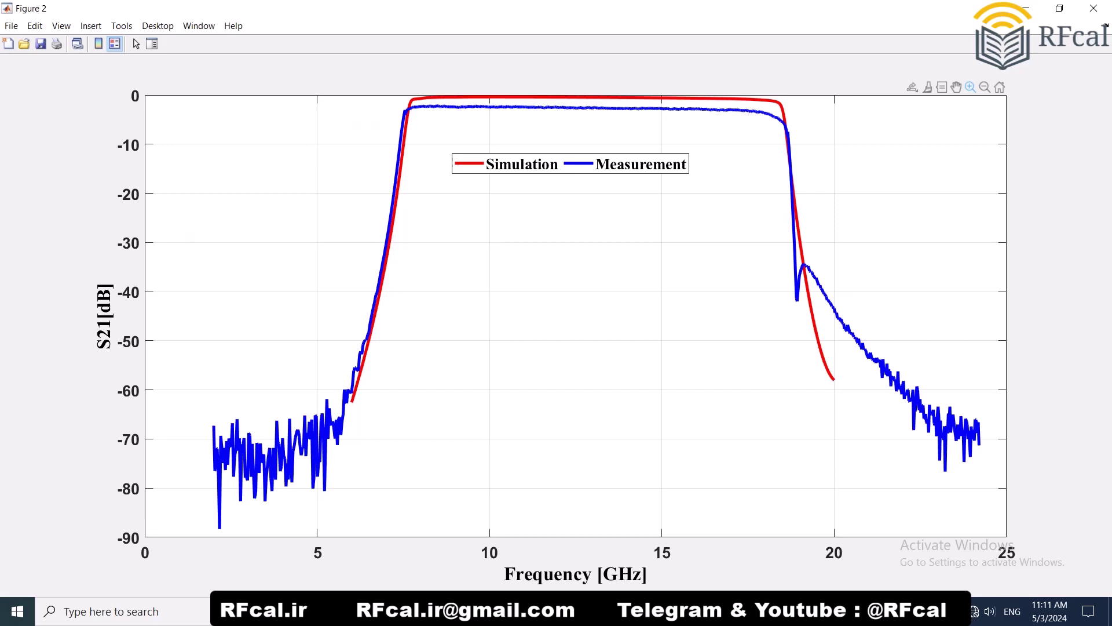
- Close the S21 figure, compare the simulated and measured S11 curves in the maximized Figure 1, and close it
{"action": "left_click", "coordinate": [1094, 8]}
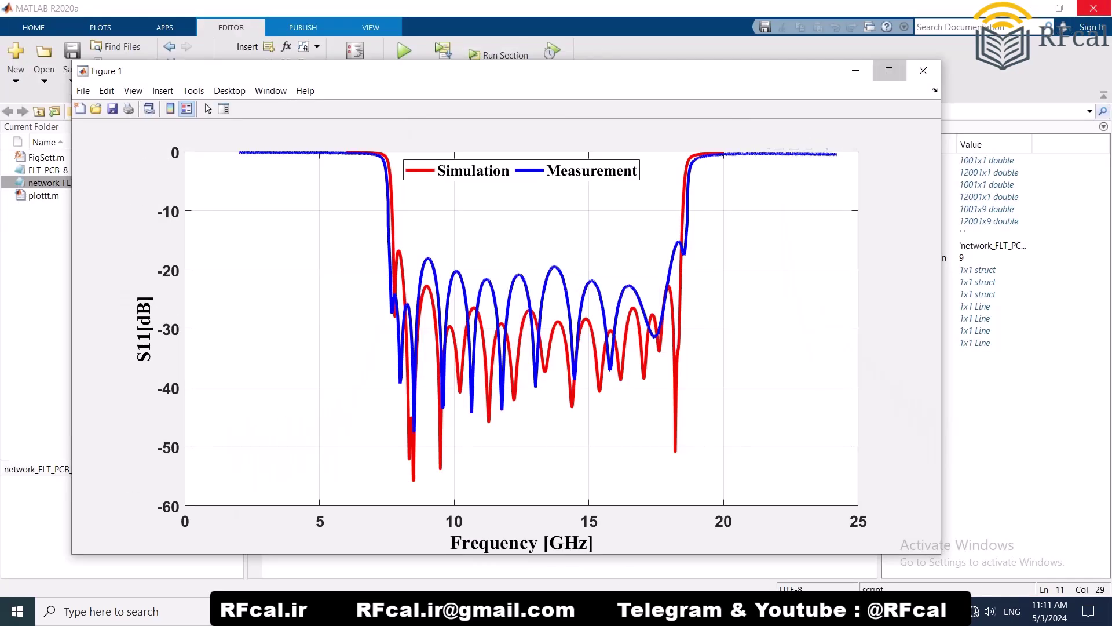
{"action": "left_click", "coordinate": [889, 71]}
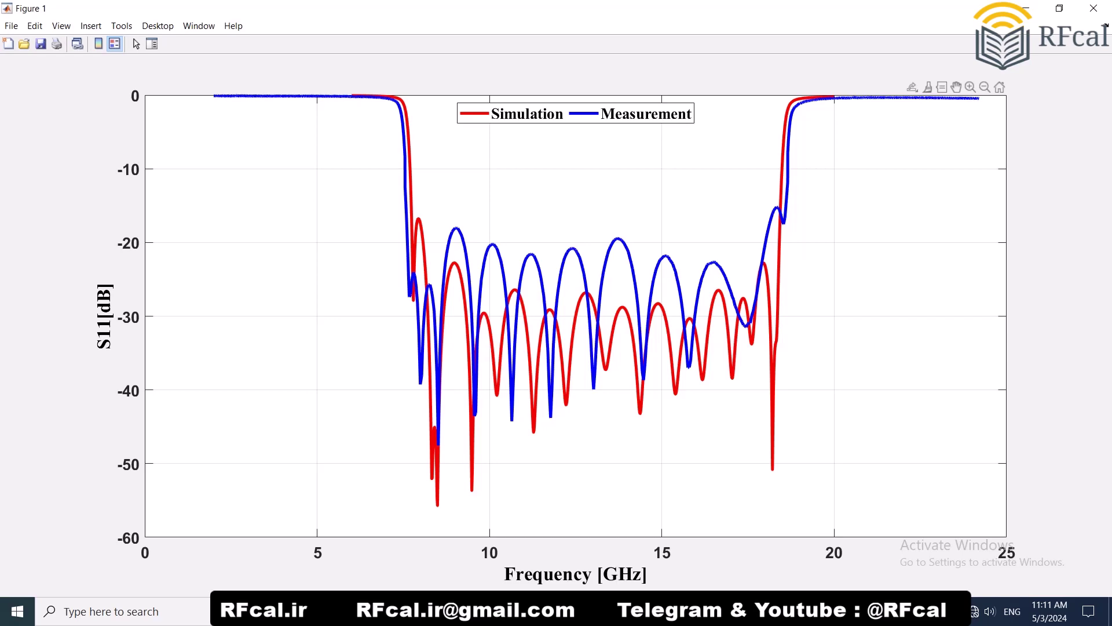
{"action": "left_click", "coordinate": [1094, 8]}
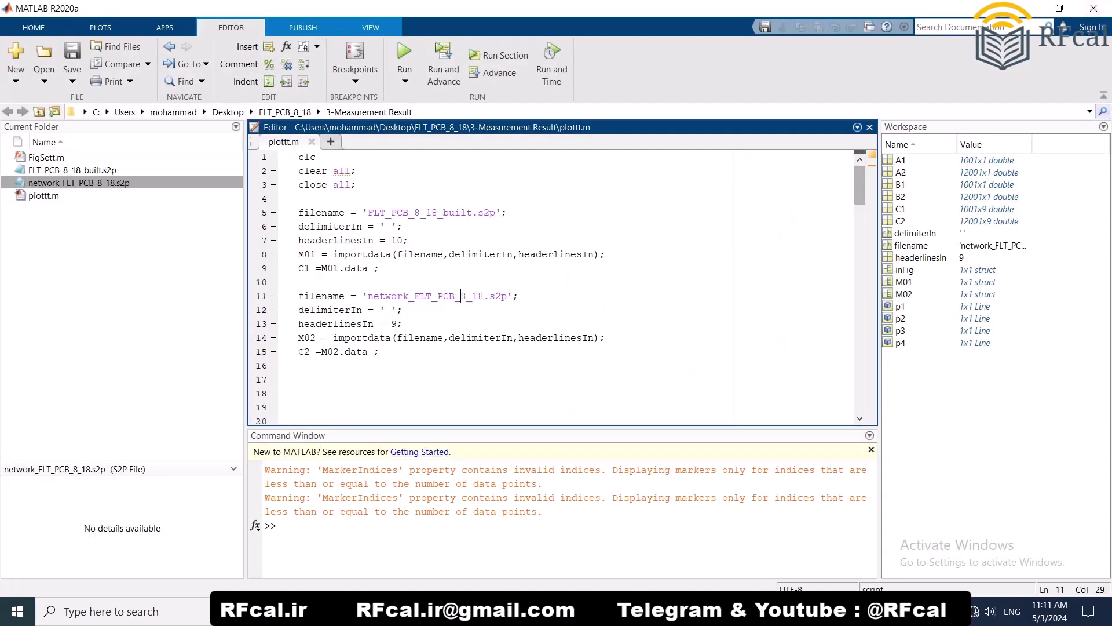
- Minimize MATLAB and return to the FLT_PCB_8_18 folder in File Explorer
{"action": "left_click", "coordinate": [1026, 8]}
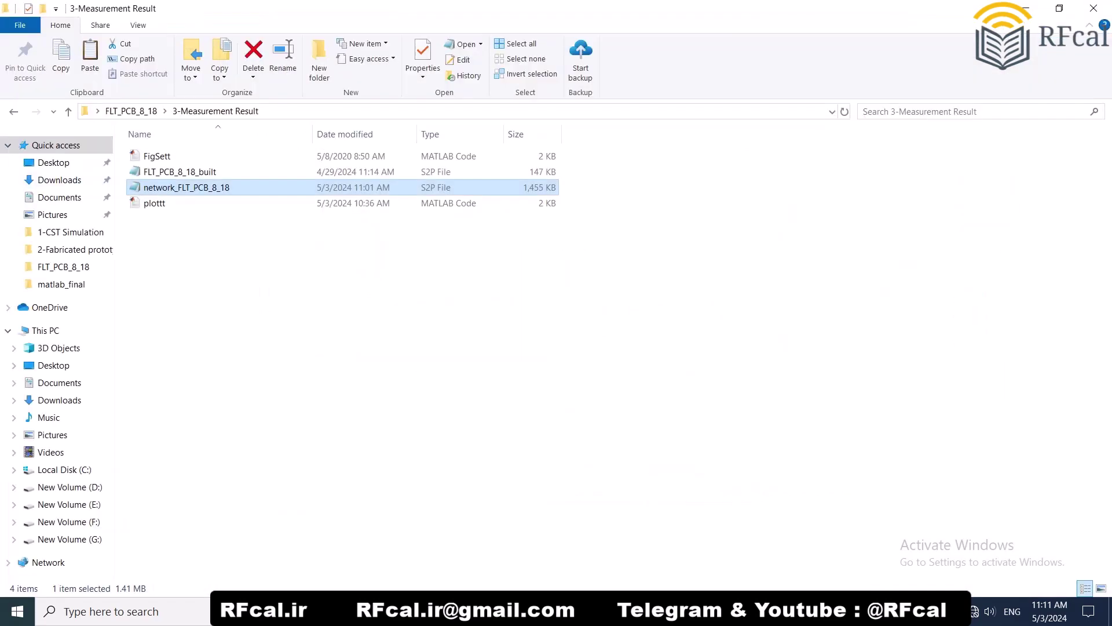
{"action": "key", "text": "alt+Left"}
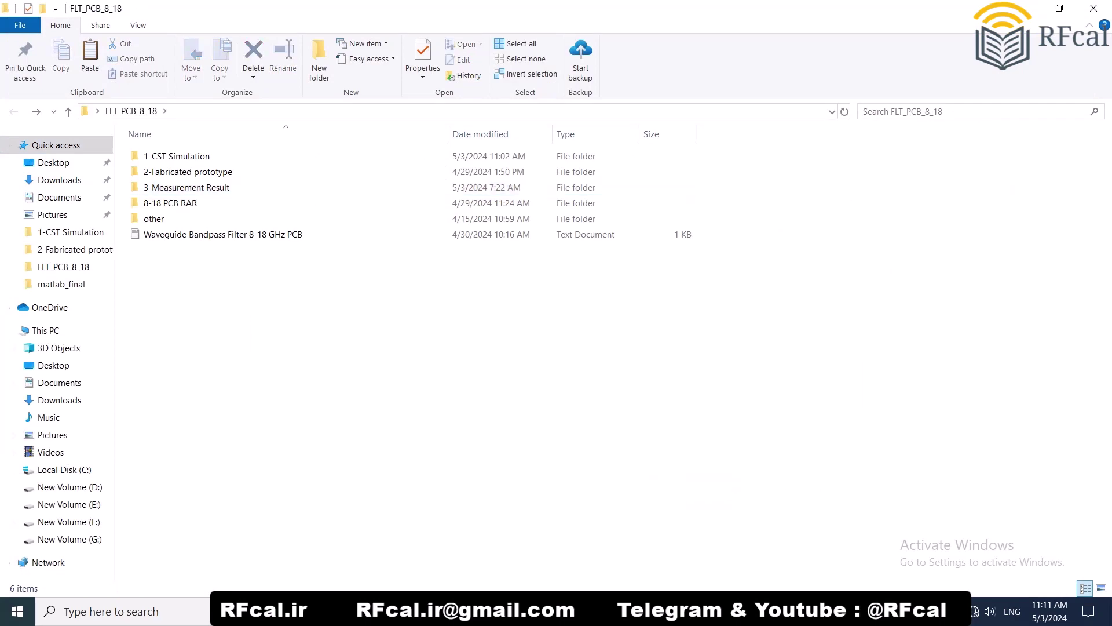